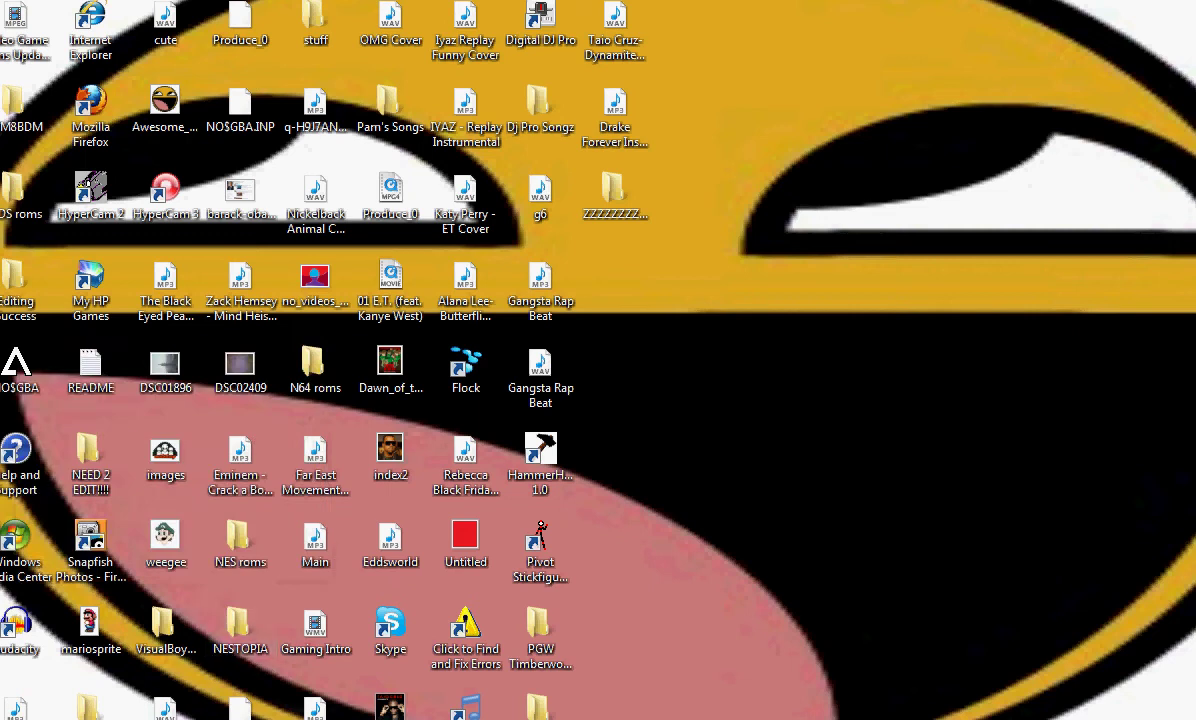
Step: Switch to Firefox and open a blank tab, closing the Gmail and eBay tabs
mouse_move(160, 719)
left_click(160, 695)
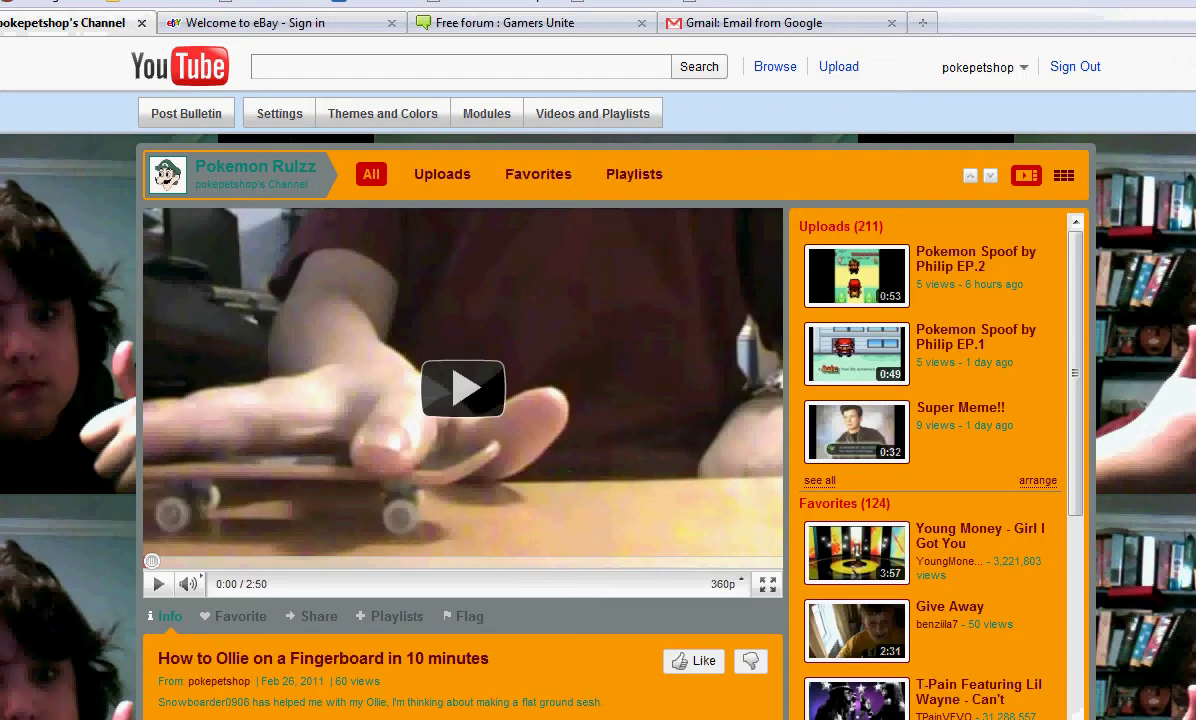
left_click(920, 22)
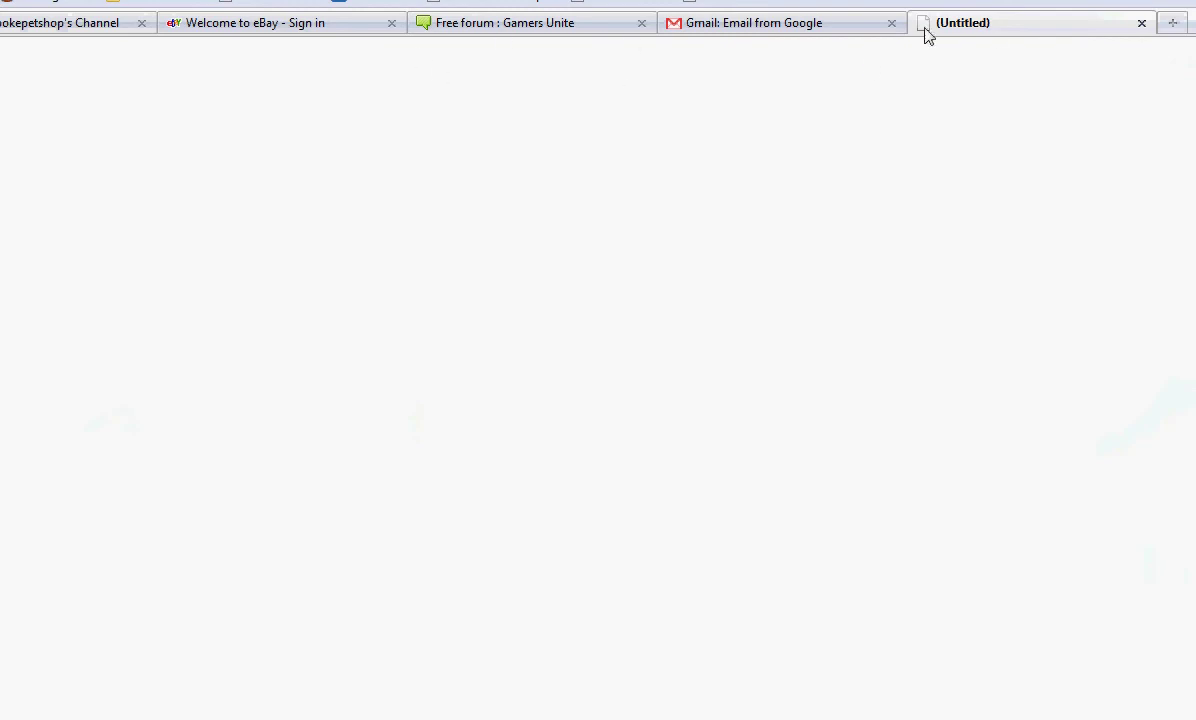
left_click(892, 22)
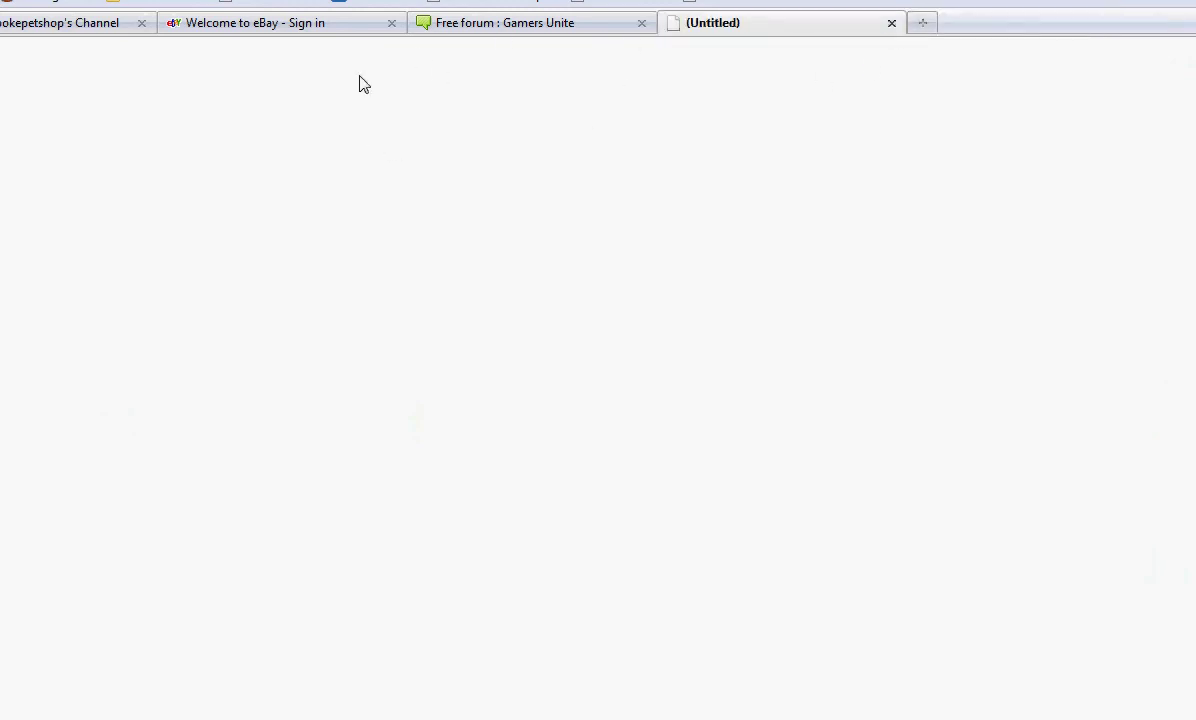
left_click(391, 22)
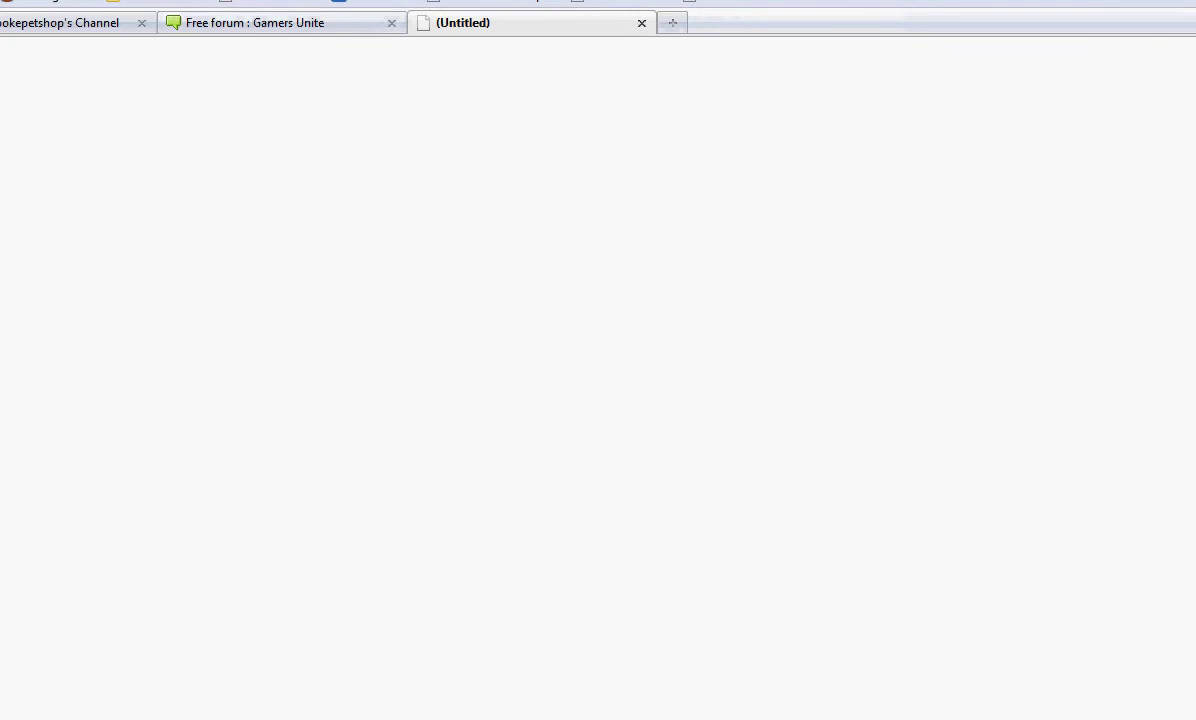
Step: Go to google.com and search for "pokemon sprites"
type("google.com")
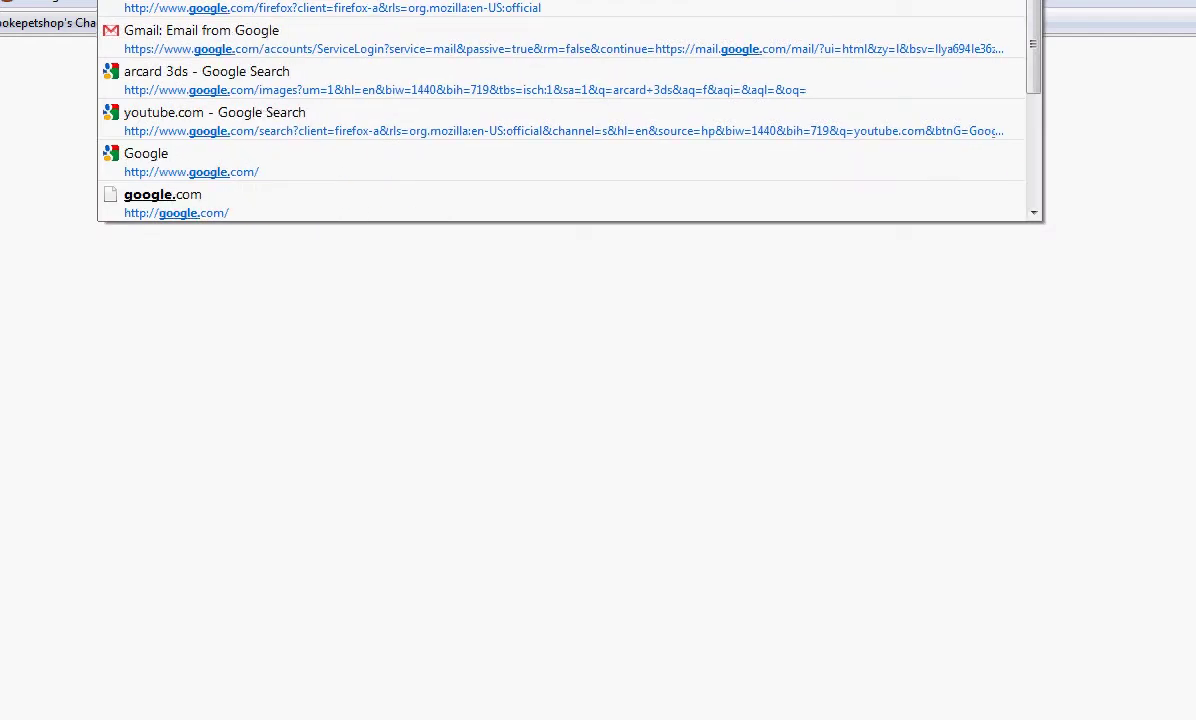
key("Return")
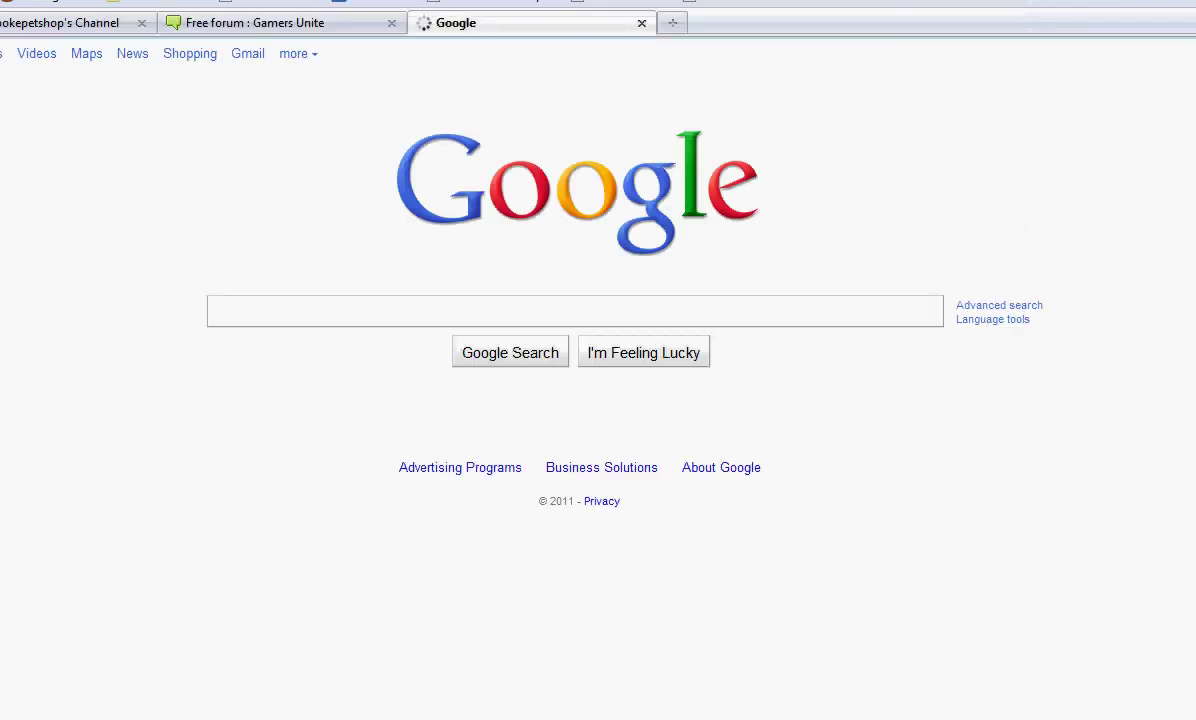
type("pok")
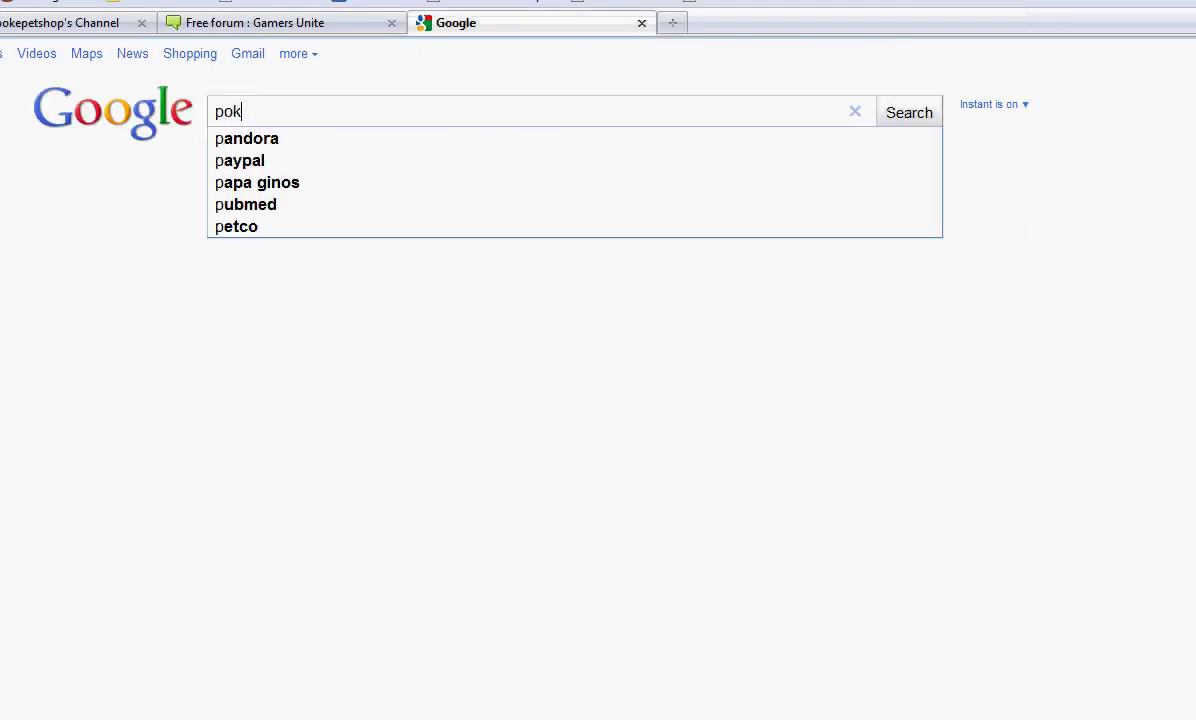
type("emon")
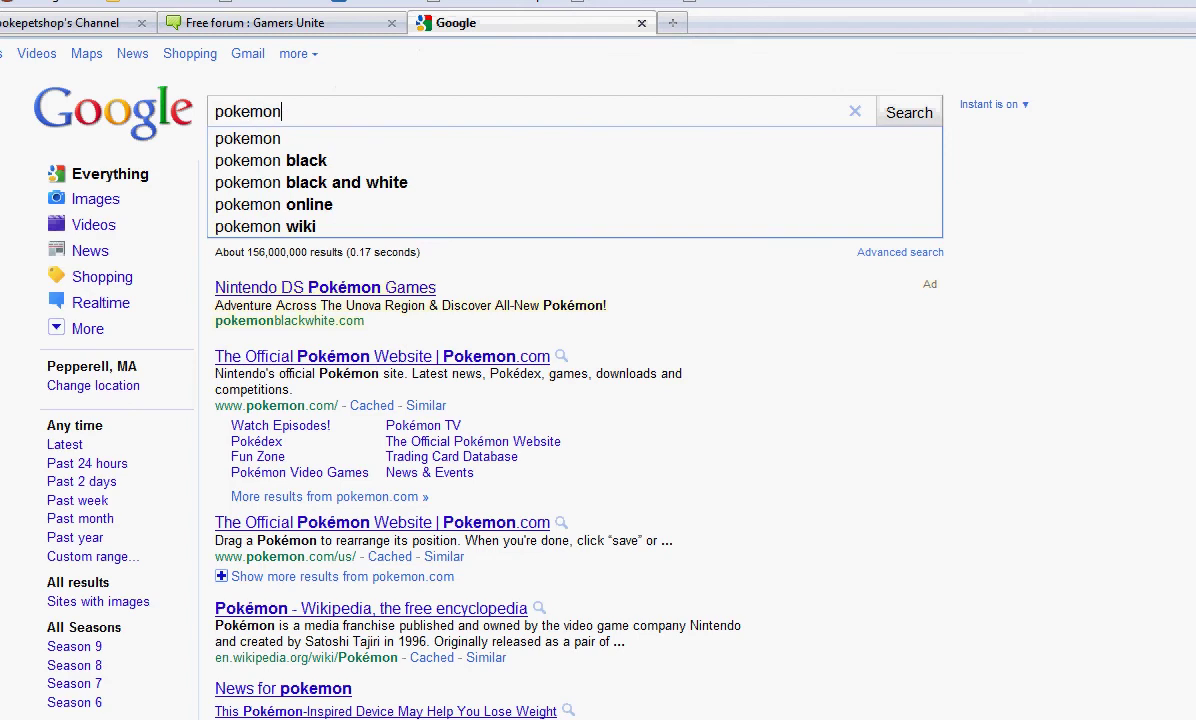
type(" sprites")
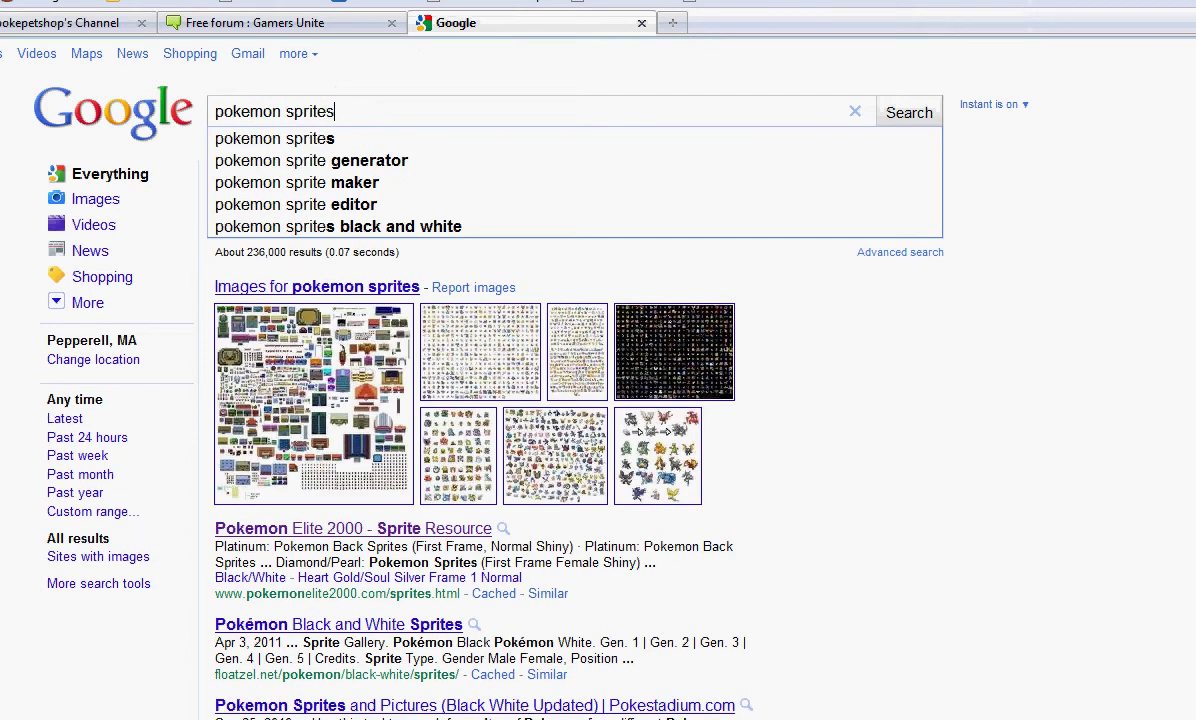
key("Return")
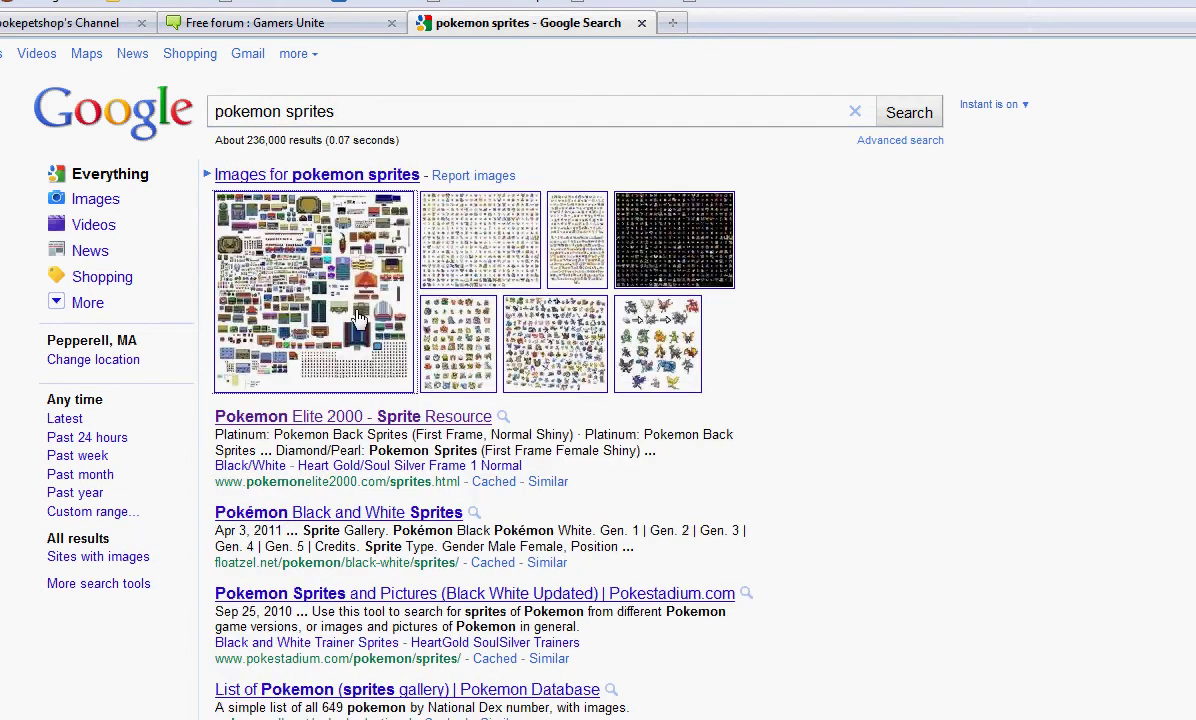
Step: Open the large buildings sprite sheet from the image results at full size and copy the image
left_click(384, 261)
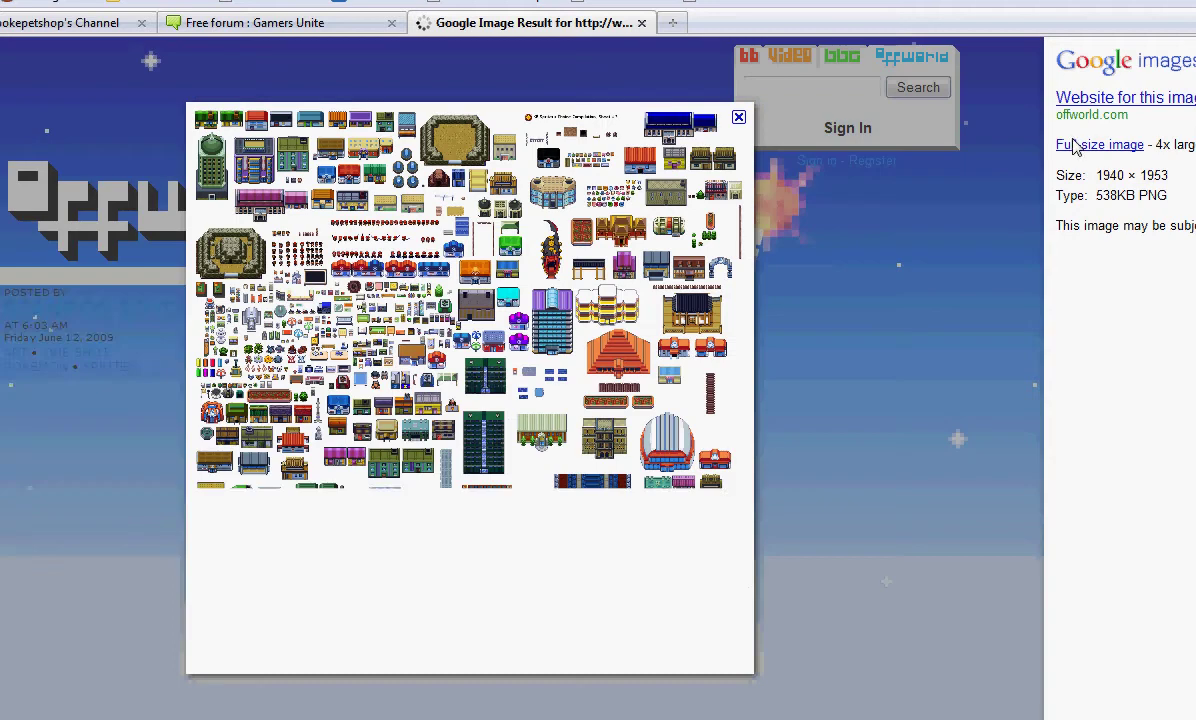
left_click(1080, 146)
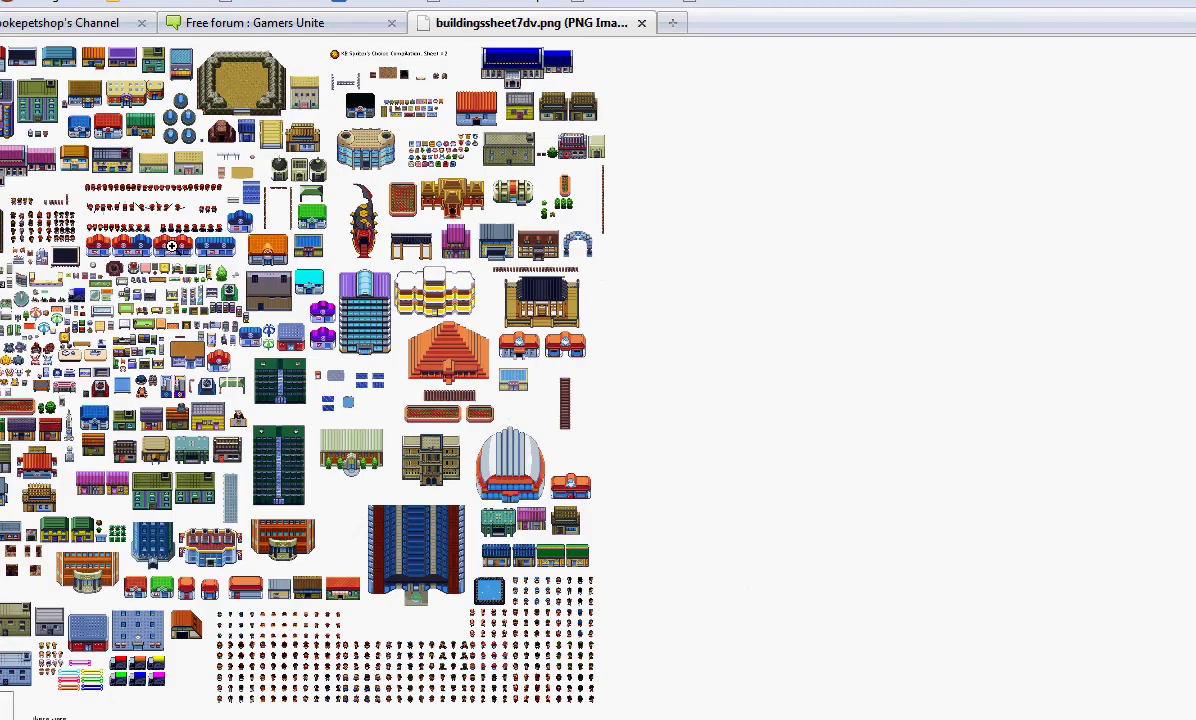
left_click(200, 248)
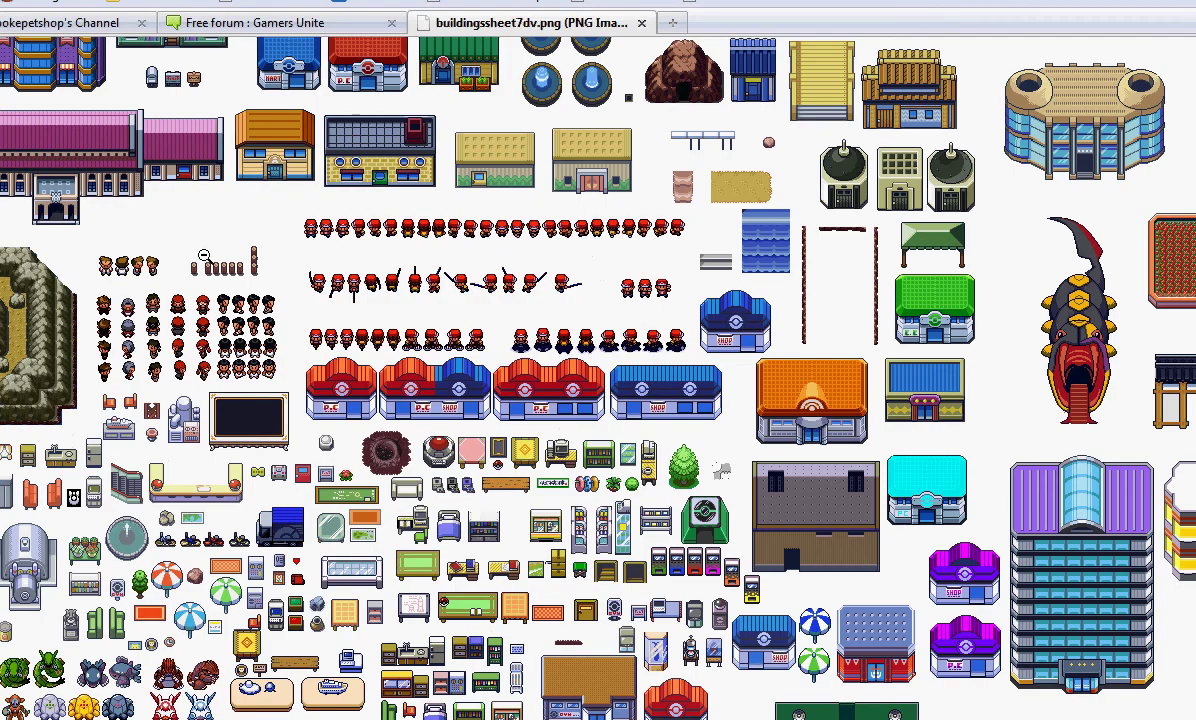
right_click(788, 293)
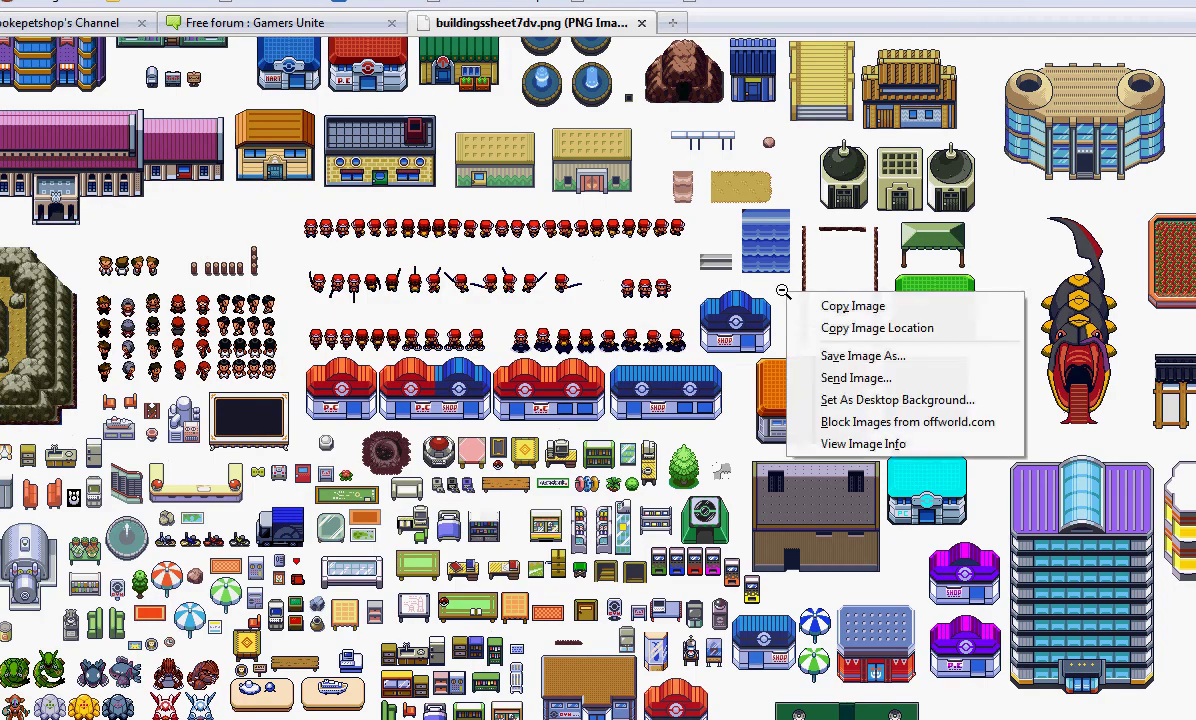
left_click(840, 310)
Step: Switch to Paint and paste the copied sprite sheet onto the blank canvas
key("super")
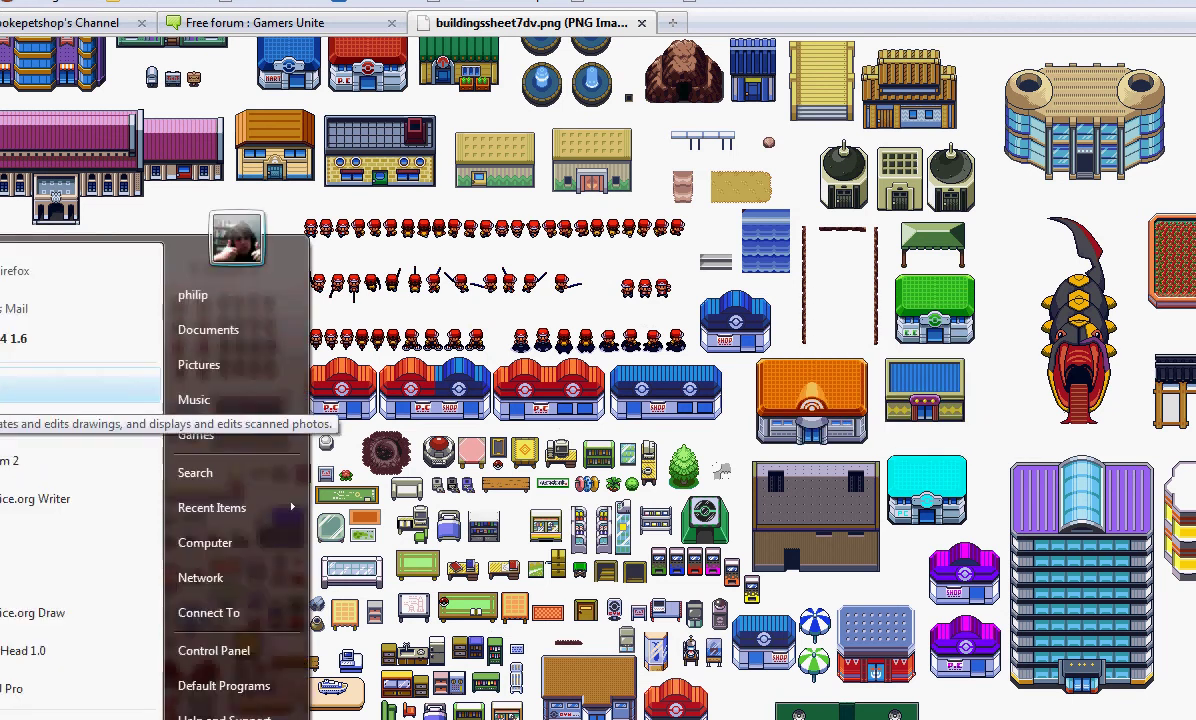
left_click(38, 398)
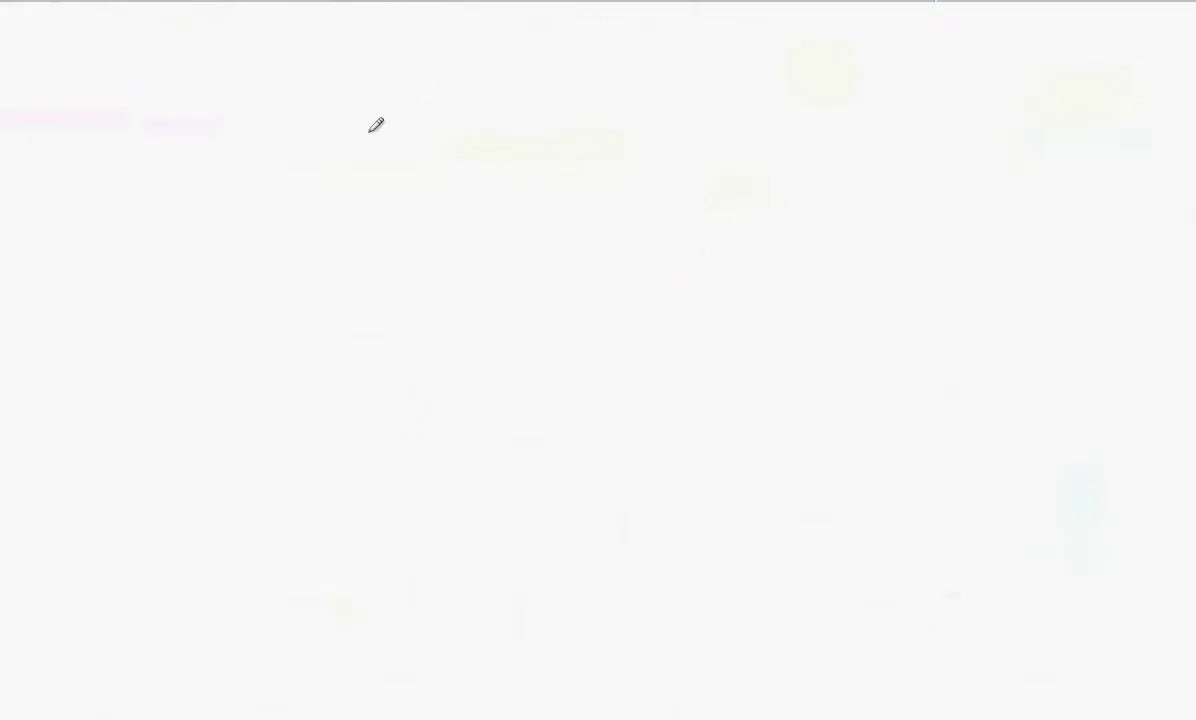
key("ctrl+v")
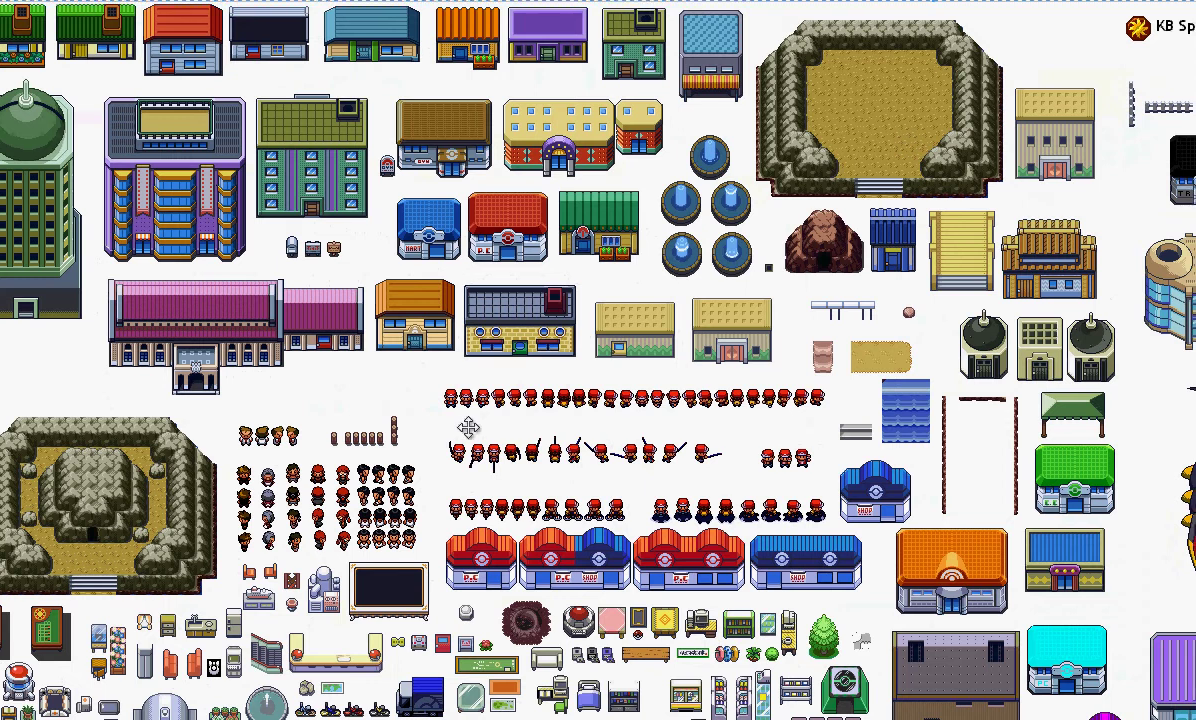
scroll(598, 360, "right", 5)
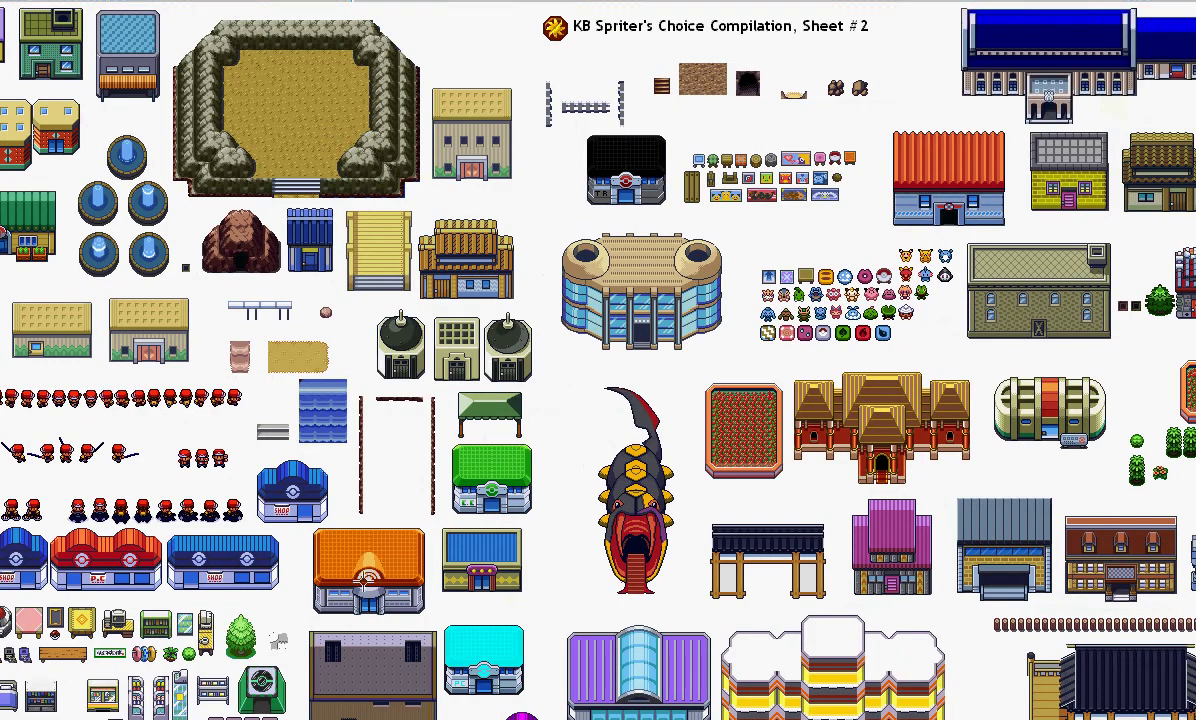
scroll(598, 360, "left", 6)
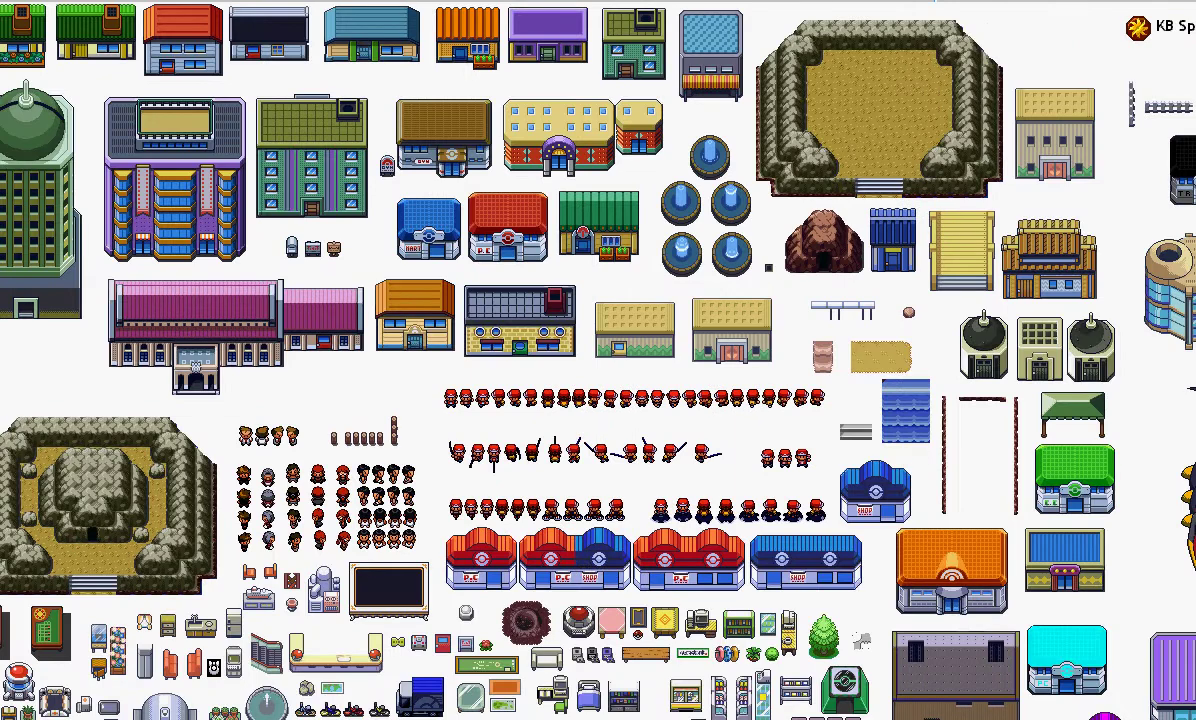
Step: Open a second blank Paint window and return to the one holding the sprite sheet
key("super")
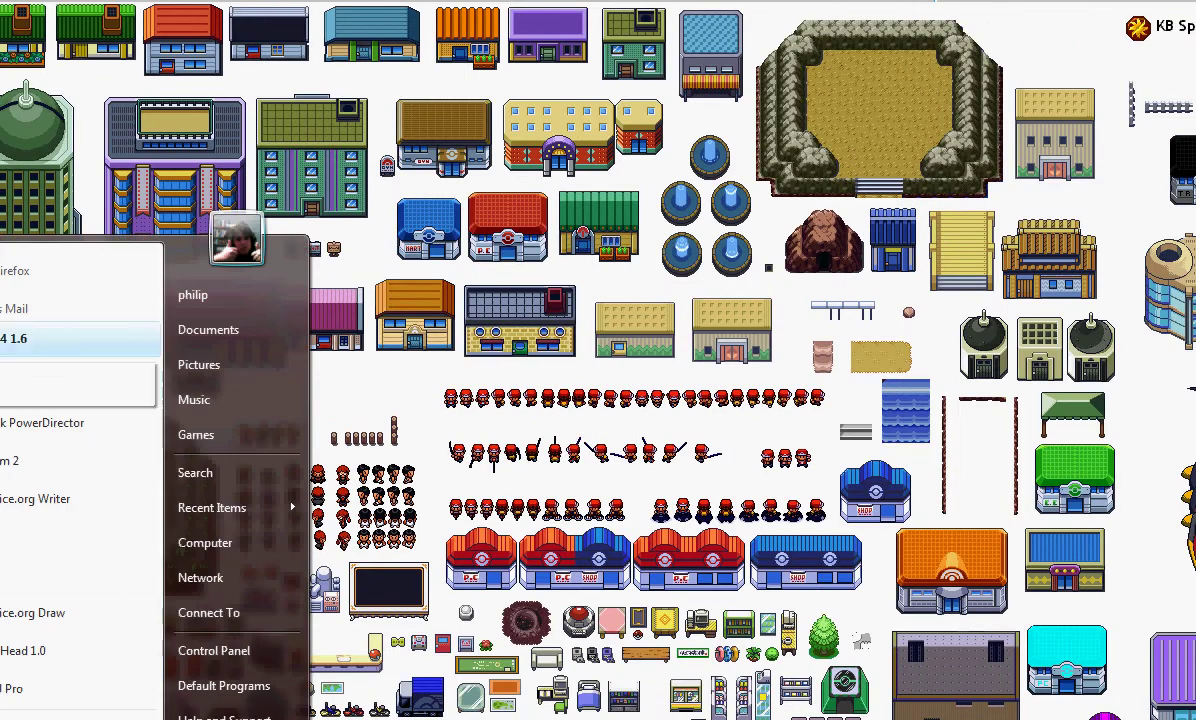
key("Escape")
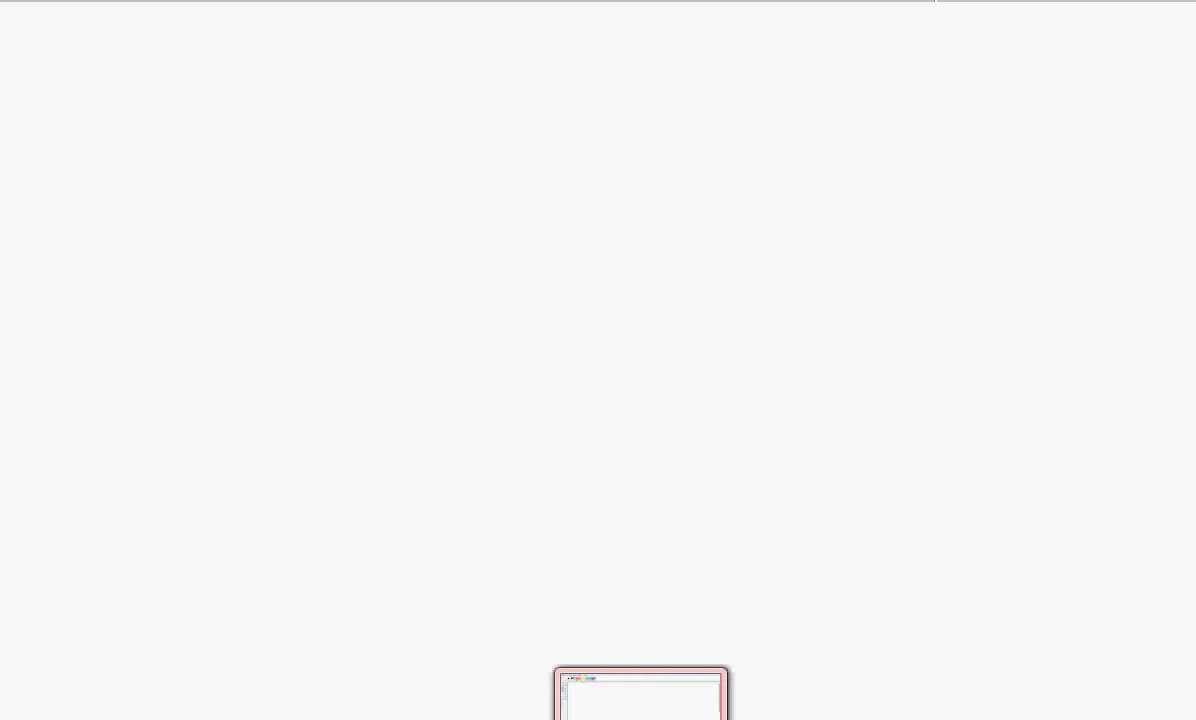
left_click(480, 716)
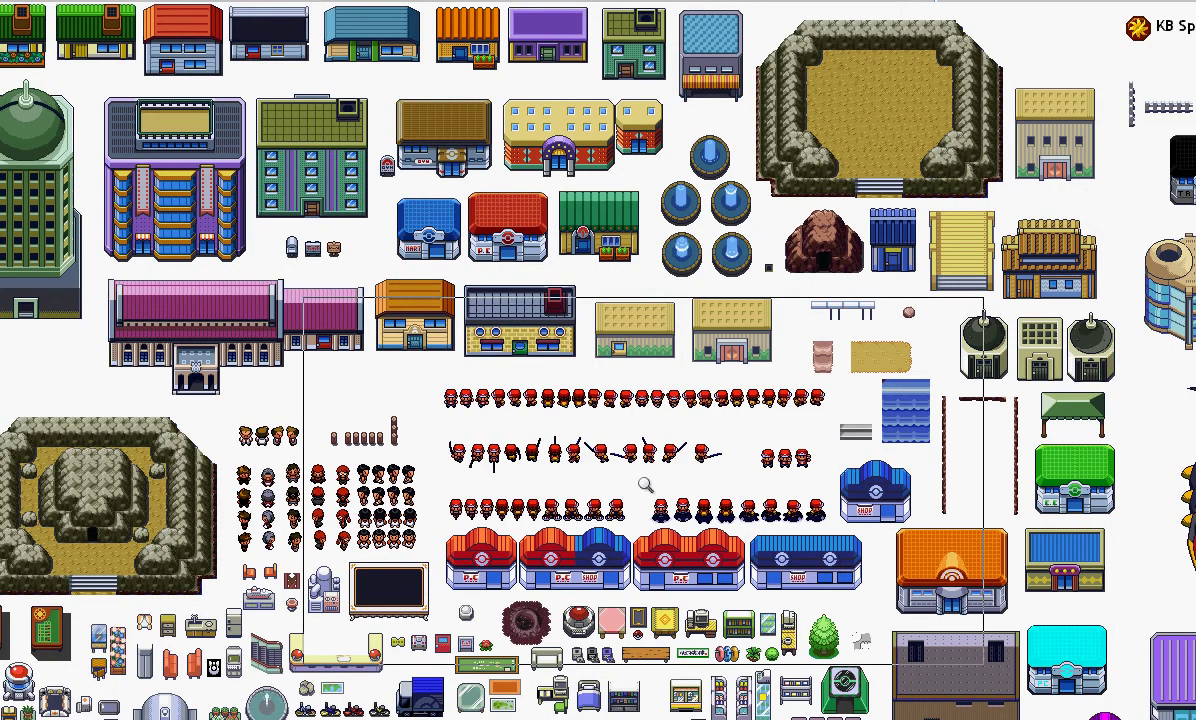
Step: Zoom in on the rows of red-capped trainers and copy the first sprite of the upper row
left_click(612, 470)
left_click(357, 272)
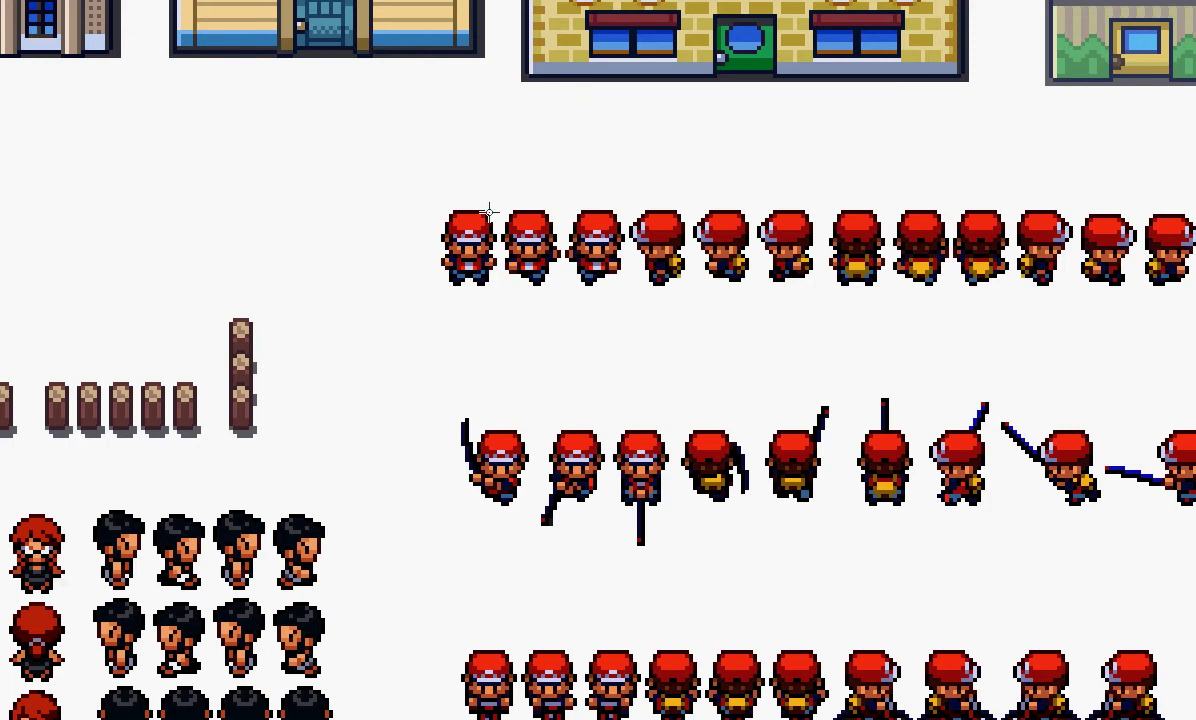
left_click_drag(415, 191, 502, 302)
right_click(464, 246)
left_click(535, 281)
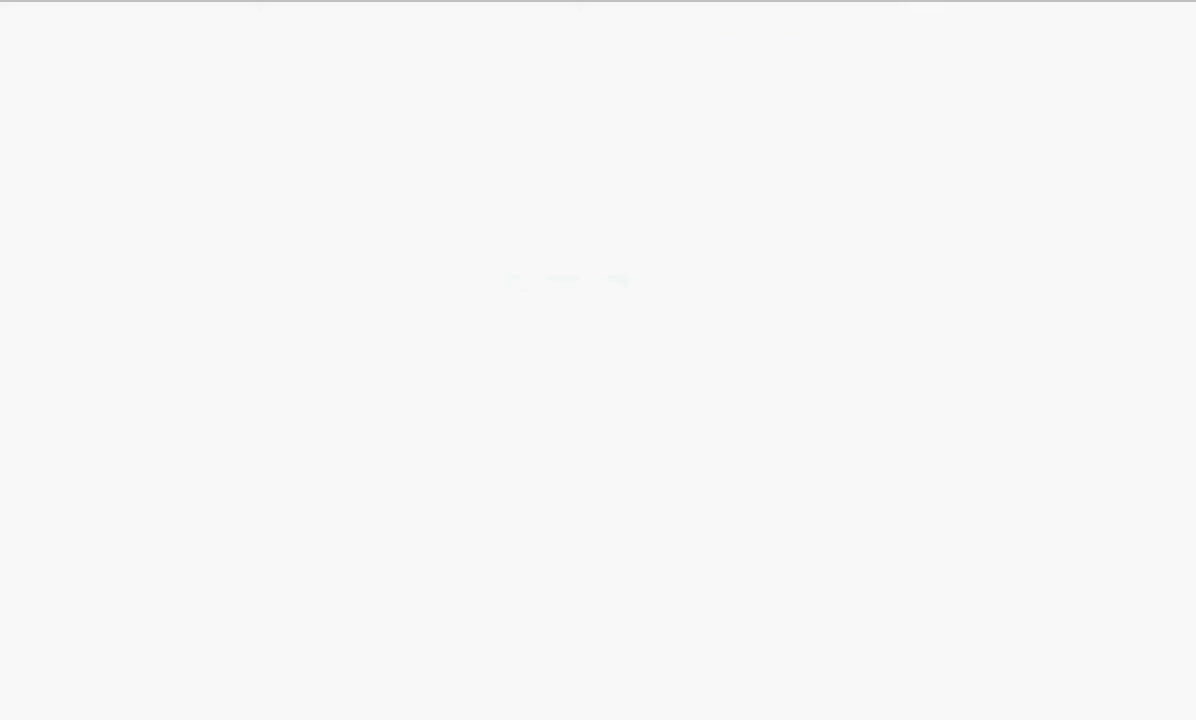
Step: Paste the trainer near the blank canvas's upper-left corner and draw a black path line beneath it that bends downward at its right end
key("ctrl+v")
left_click_drag(40, 33, 216, 555)
left_click(125, 169)
mouse_move(3, 68)
left_mouse_down()
mouse_move(198, 84)
mouse_move(481, 66)
mouse_move(470, 70)
mouse_move(503, 87)
mouse_move(535, 74)
mouse_move(606, 136)
left_mouse_up()
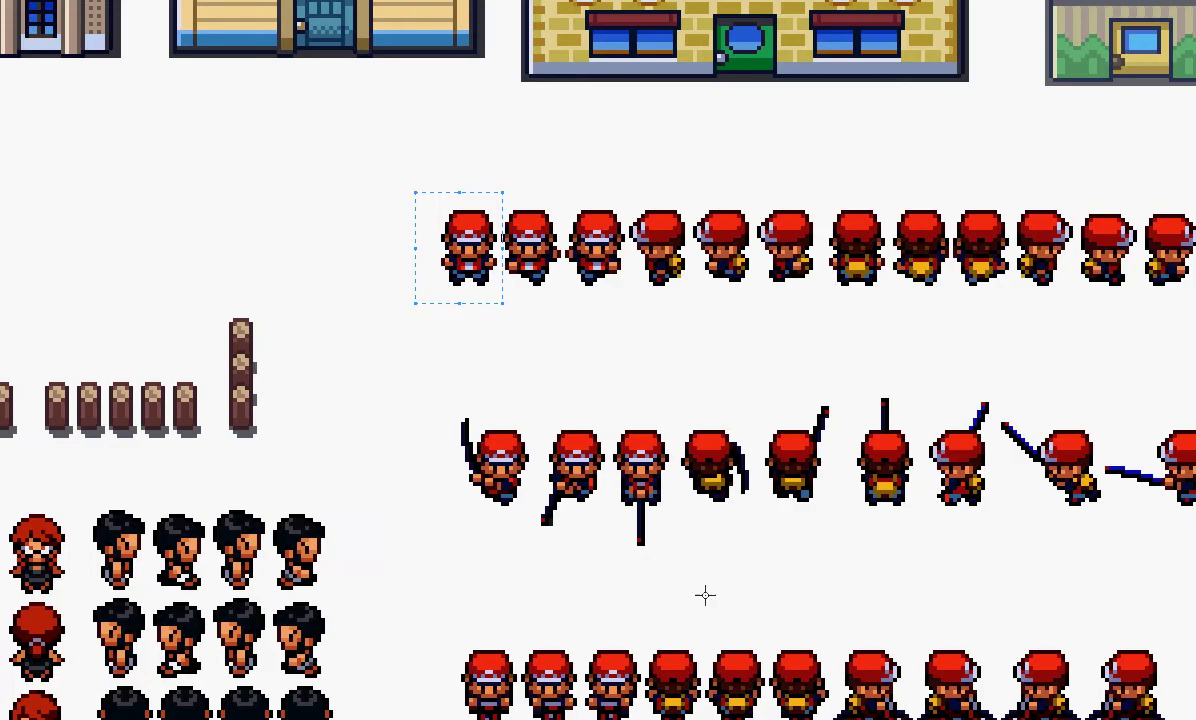
Step: Copy the yellow-brick building with the grey grid roof from the sprite sheet and place it above the end of the path line
scroll(791, 312, "up", 5)
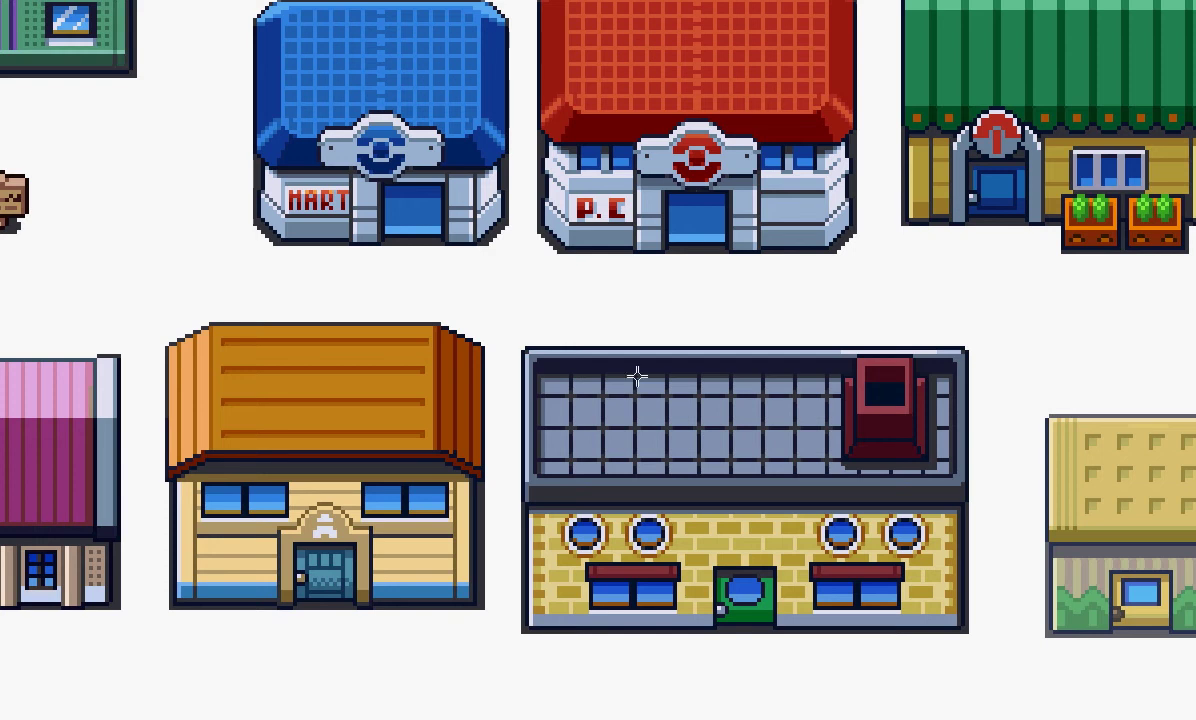
left_click_drag(510, 323, 994, 659)
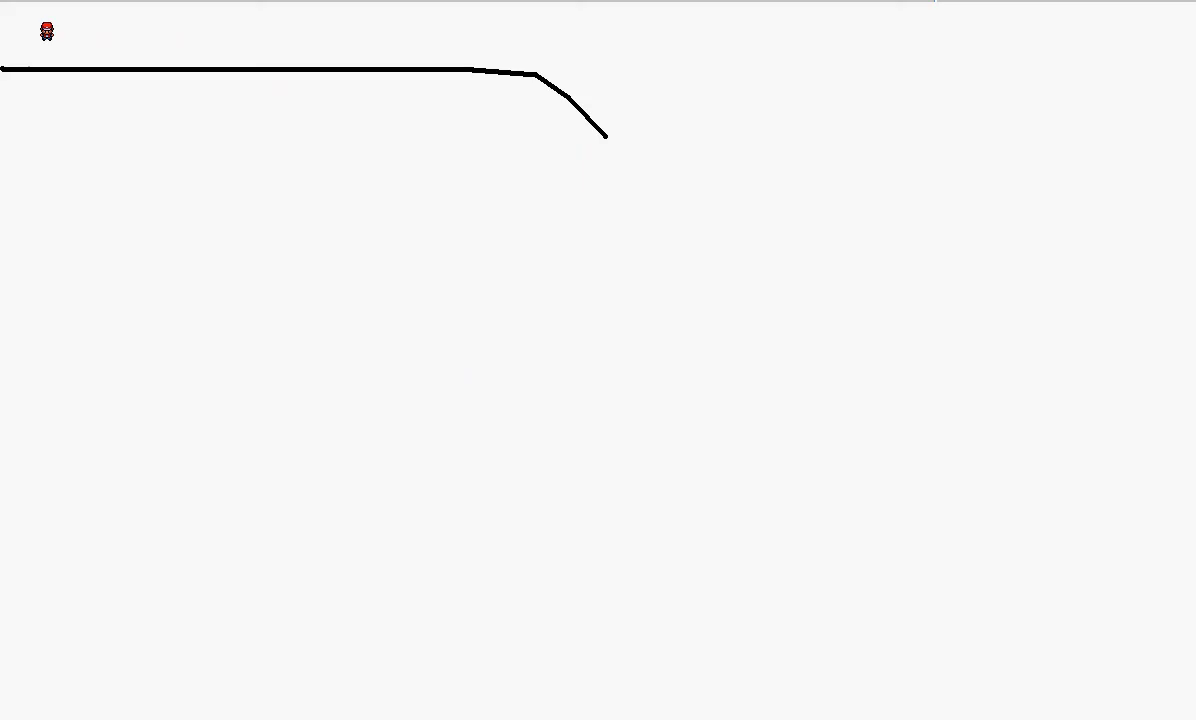
key("ctrl+v")
left_click_drag(45, 40, 688, 59)
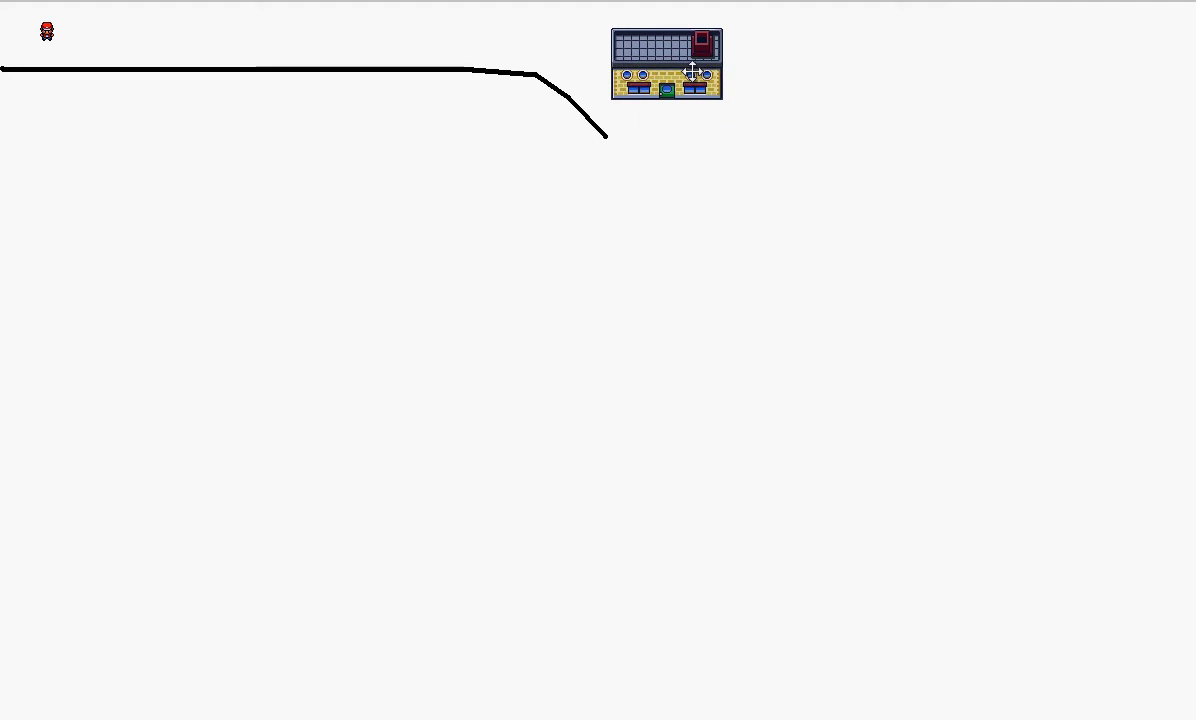
Step: Paste two more copies of the yellow-brick building in a row to the right of the first
key("ctrl+v")
left_click_drag(55, 78, 833, 75)
left_click(925, 125)
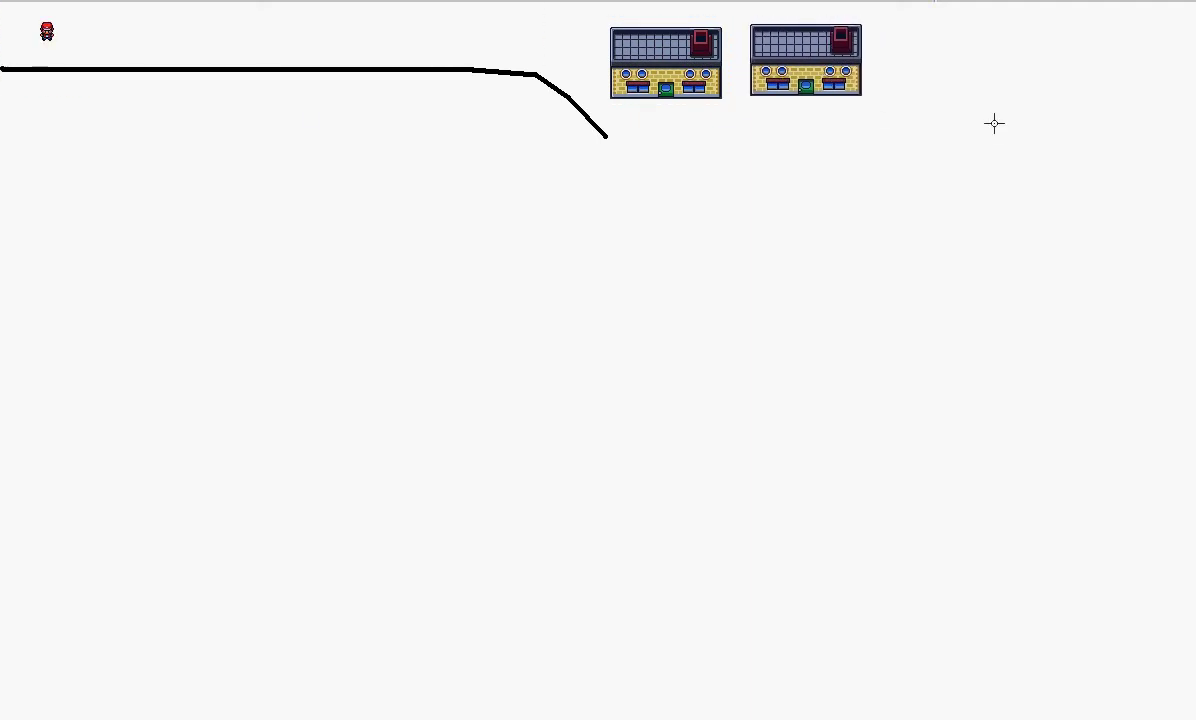
key("ctrl+v")
left_click_drag(38, 37, 944, 53)
Step: Add the text "Crap Town" below the three buildings and extend the black path line beneath it toward the lower right
left_click_drag(662, 116, 1043, 179)
type("C")
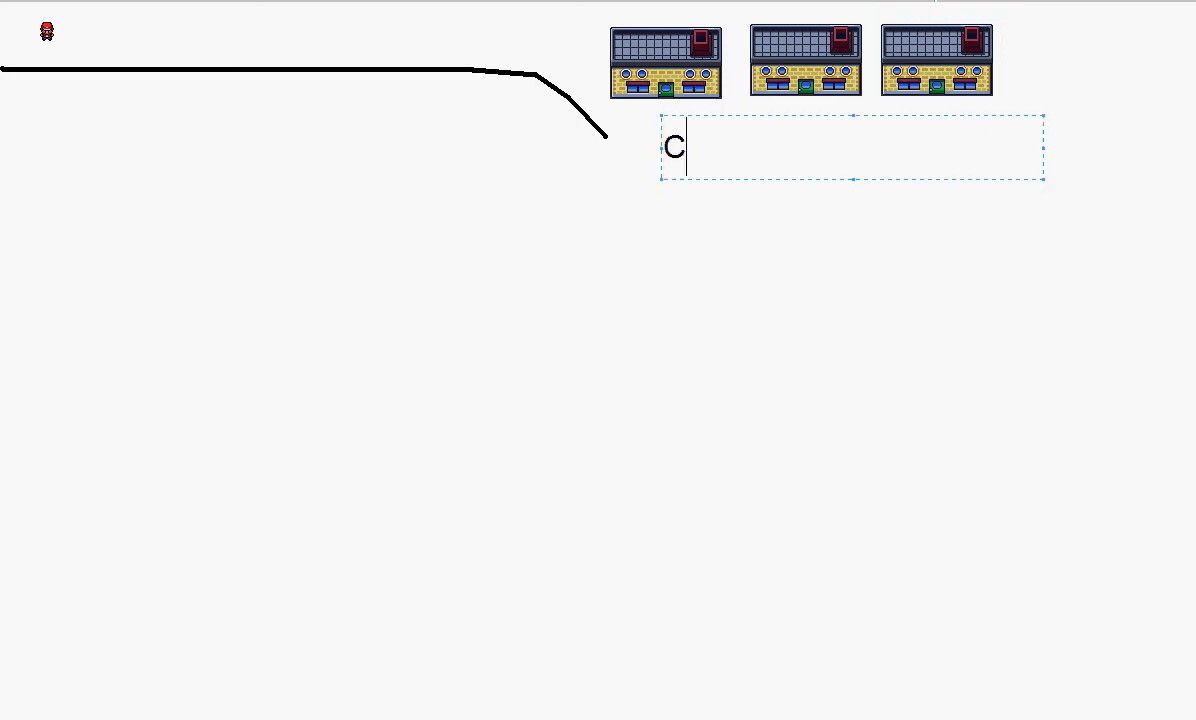
type("rap Town")
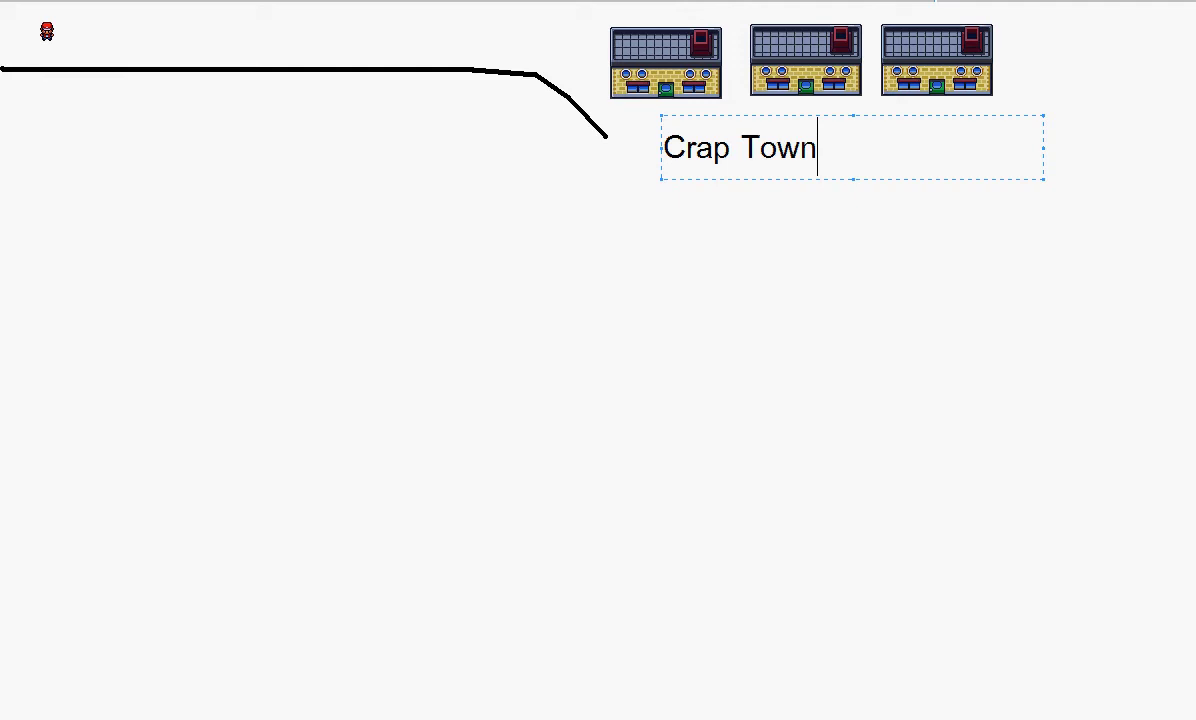
left_click(1029, 272)
mouse_move(605, 135)
left_mouse_down()
mouse_move(670, 201)
mouse_move(885, 242)
mouse_move(957, 285)
mouse_move(995, 282)
mouse_move(1106, 369)
left_mouse_up()
Step: Switch to Firefox and open the pe2k.com website in a new tab
mouse_move(160, 718)
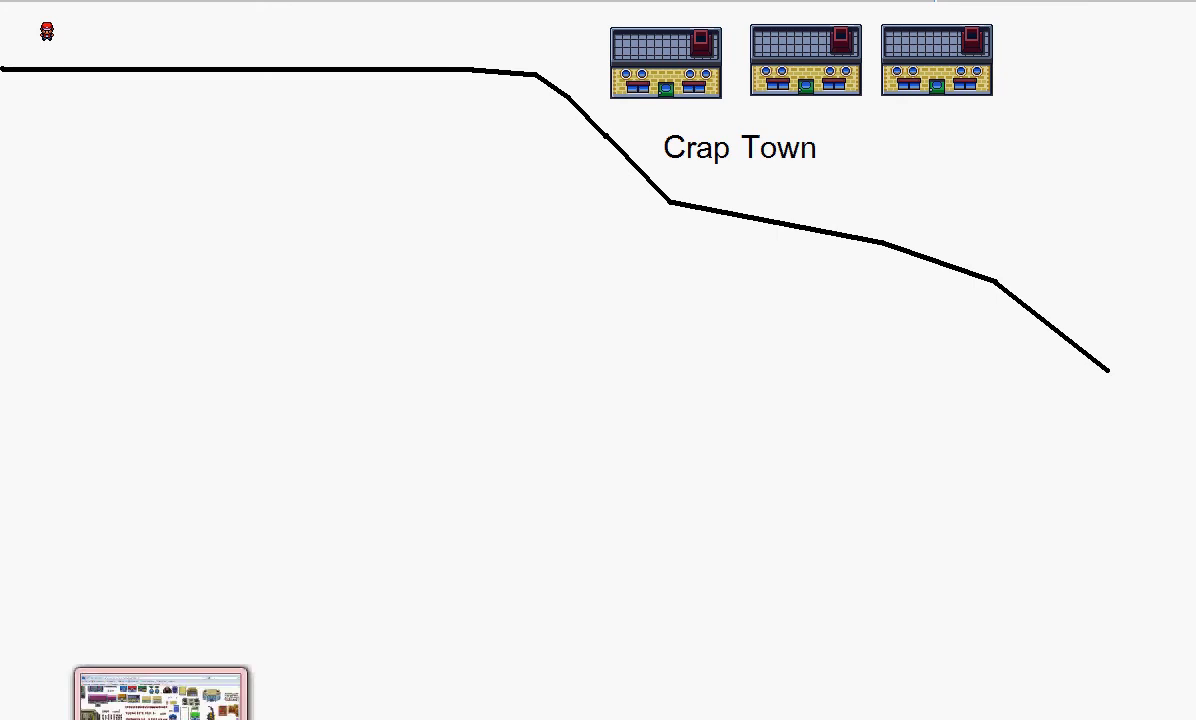
left_click(162, 694)
left_click(675, 24)
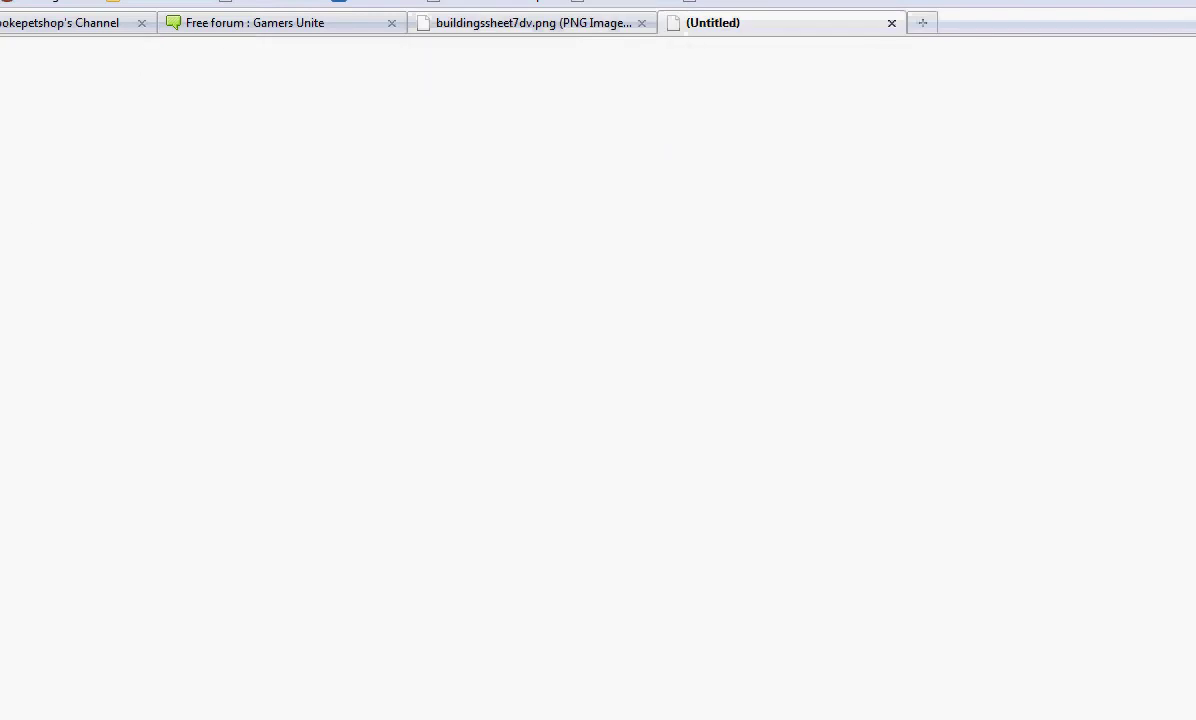
type("pe")
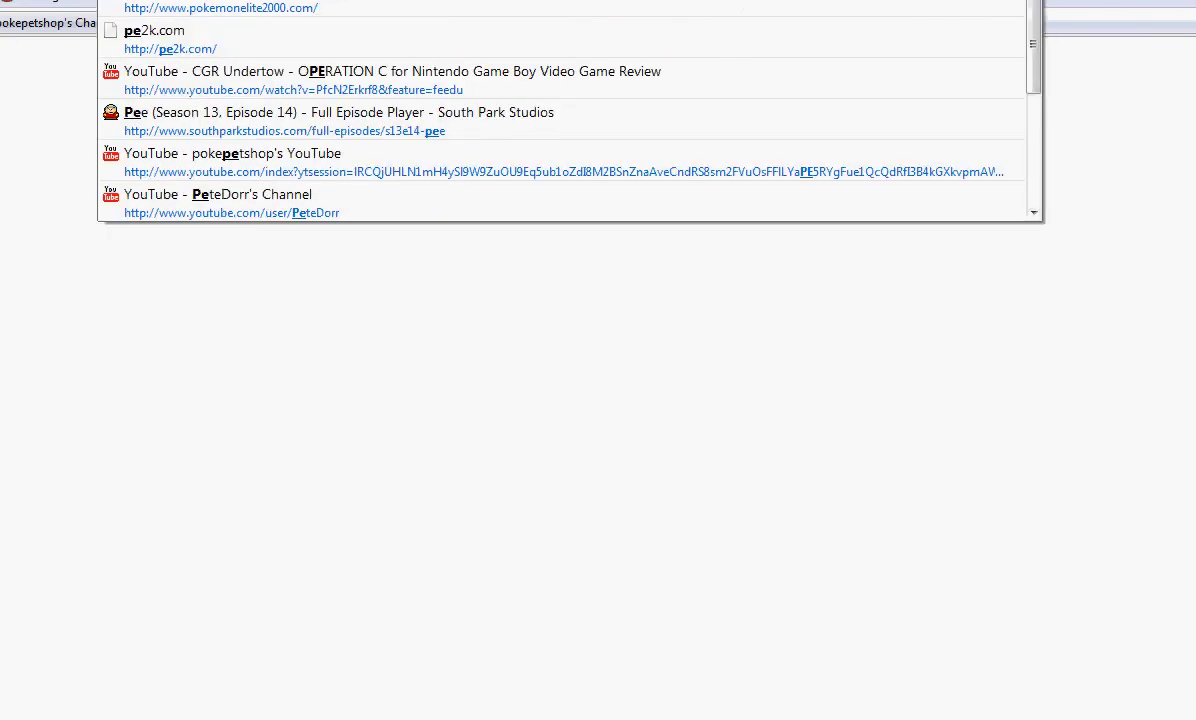
type("2k")
key("Return")
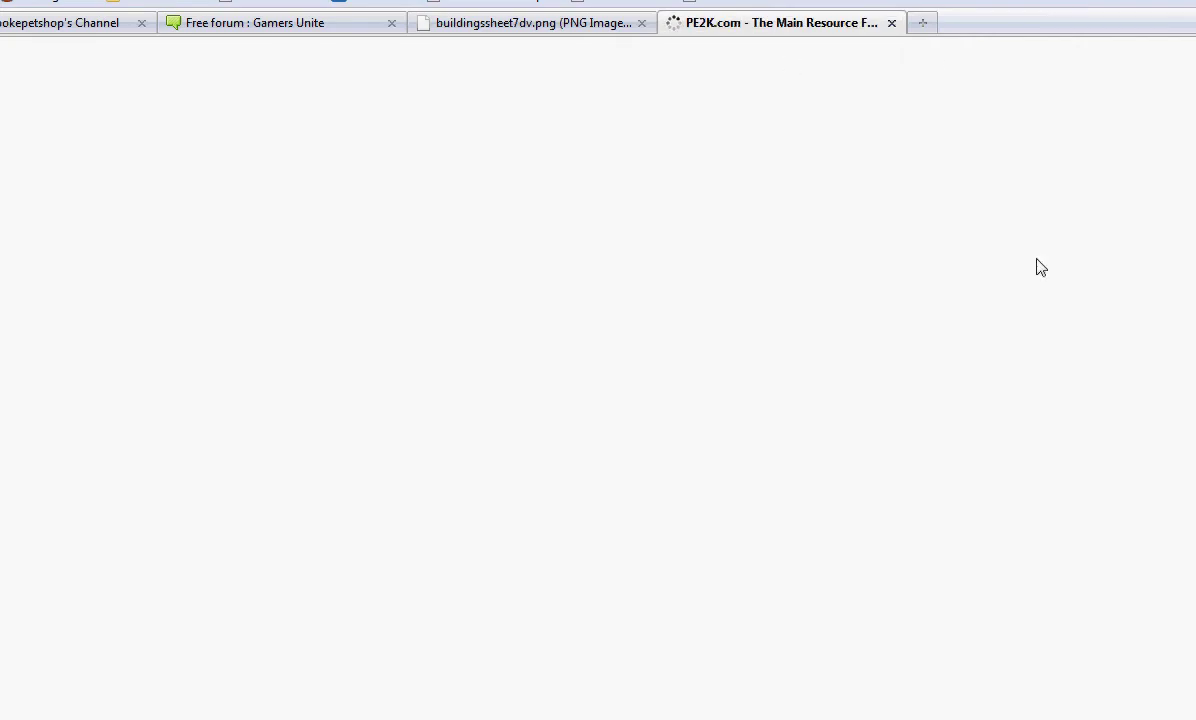
Step: Find the site's sprite resources and open the Diamond/Pearl "Pokemon Sprites (First Frame, Male)" list
scroll(363, 500, "down", 4)
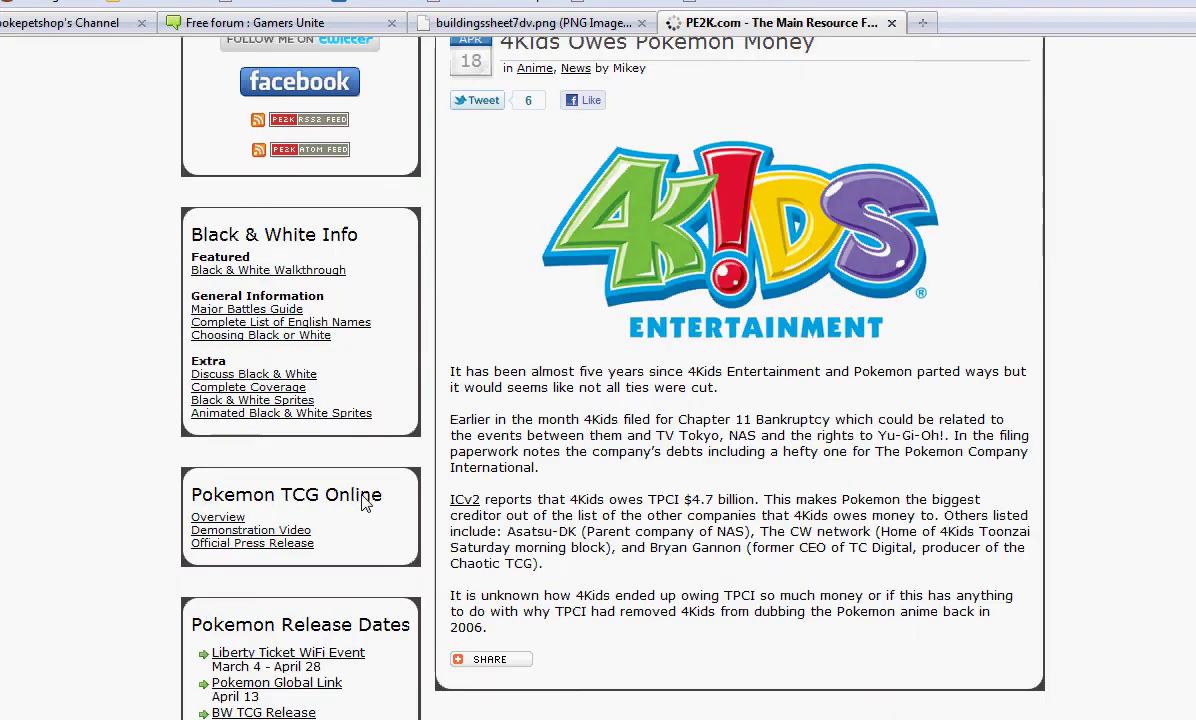
scroll(363, 574, "up", 4)
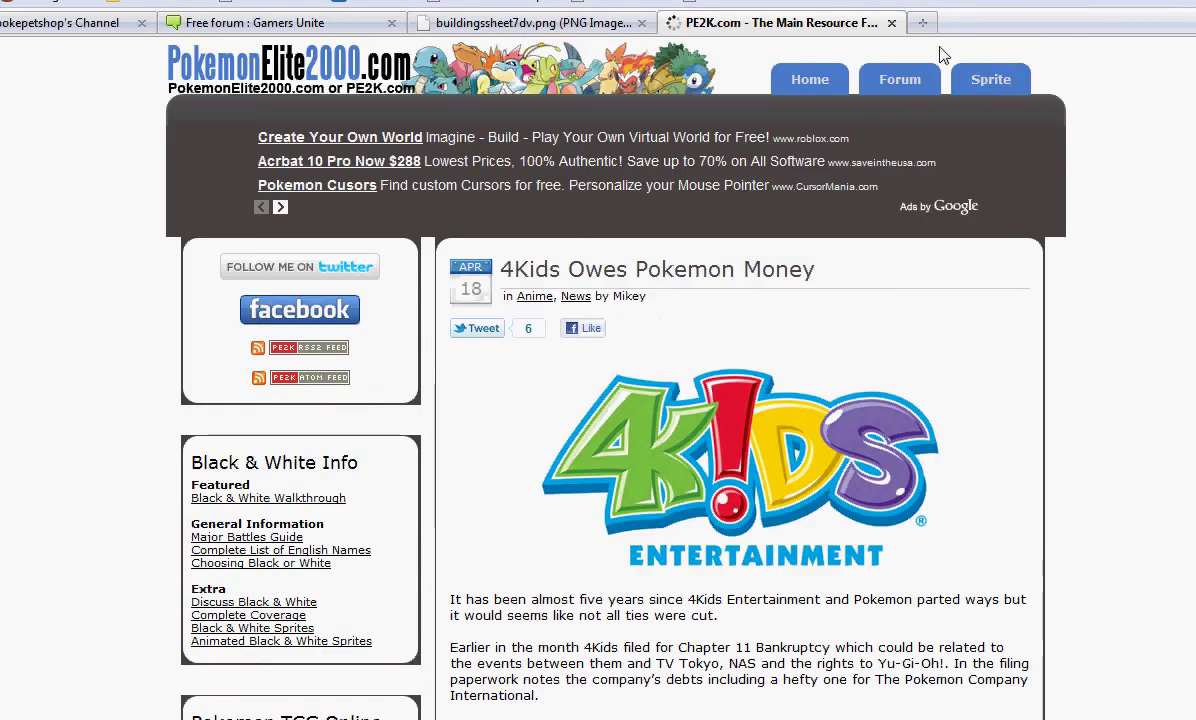
left_click(985, 80)
scroll(553, 383, "down", 4)
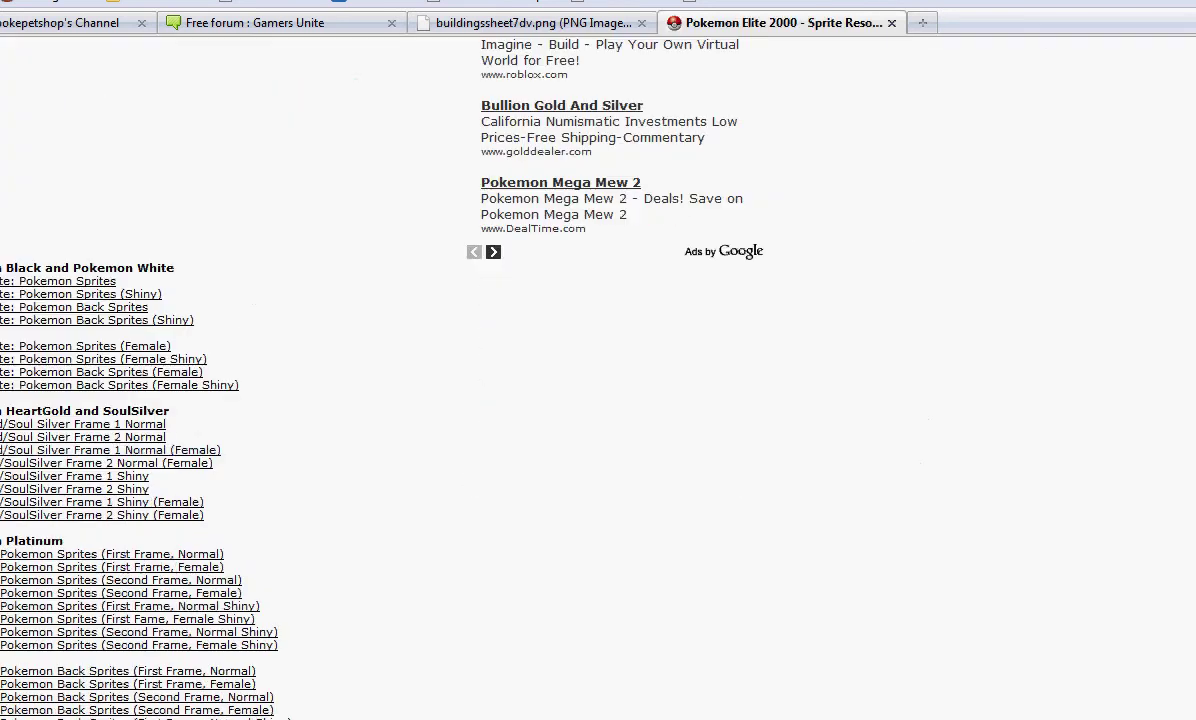
scroll(45, 470, "down", 10)
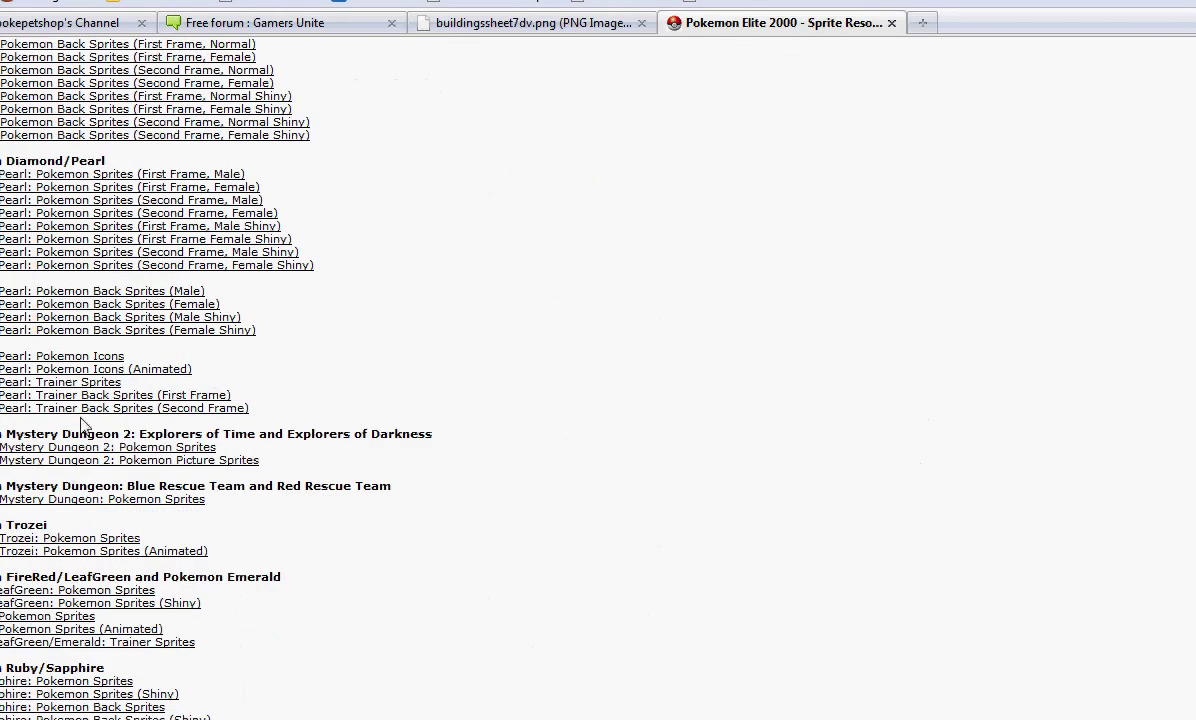
scroll(153, 305, "up", 4)
left_click(153, 402)
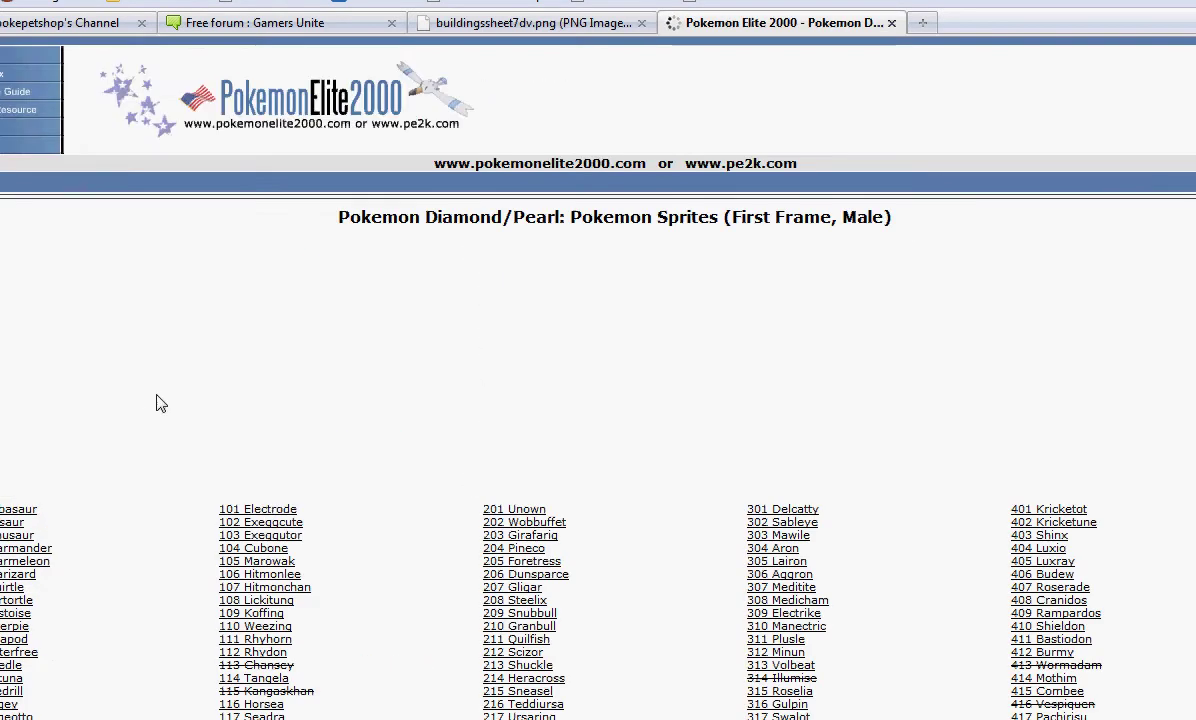
Step: Open the Bulbasaur sprite from the Pokemon list and copy its image
scroll(160, 405, "down", 4)
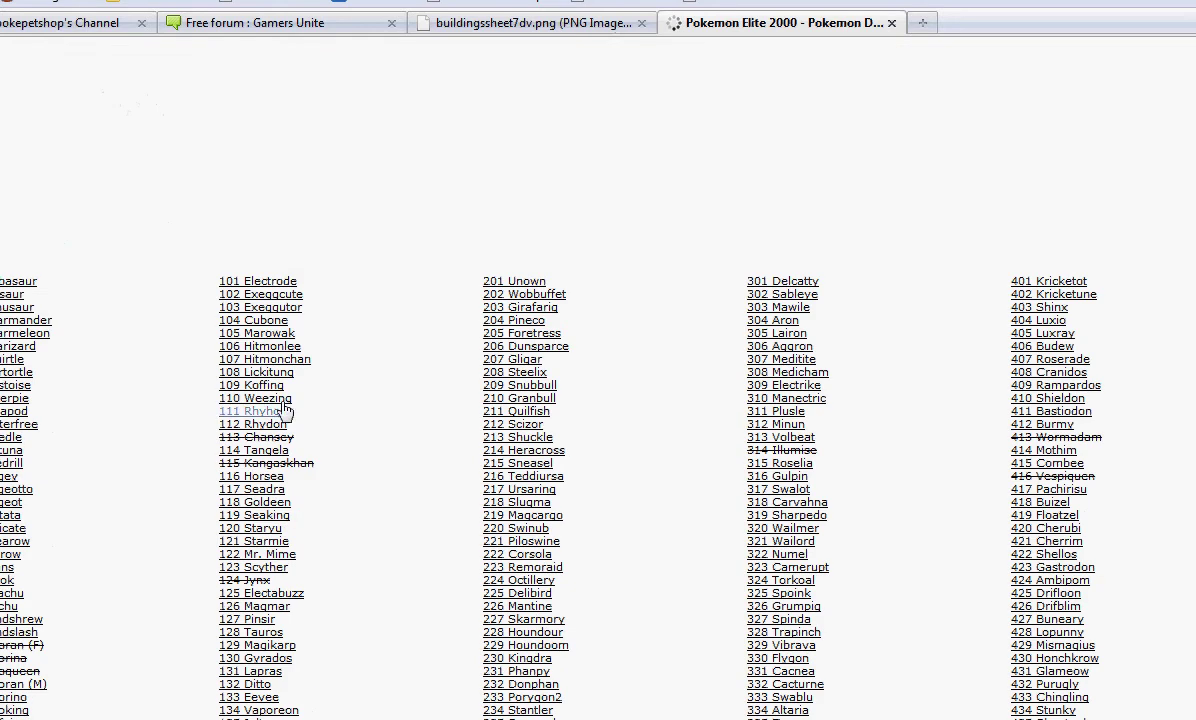
left_click(12, 280)
right_click(4, 72)
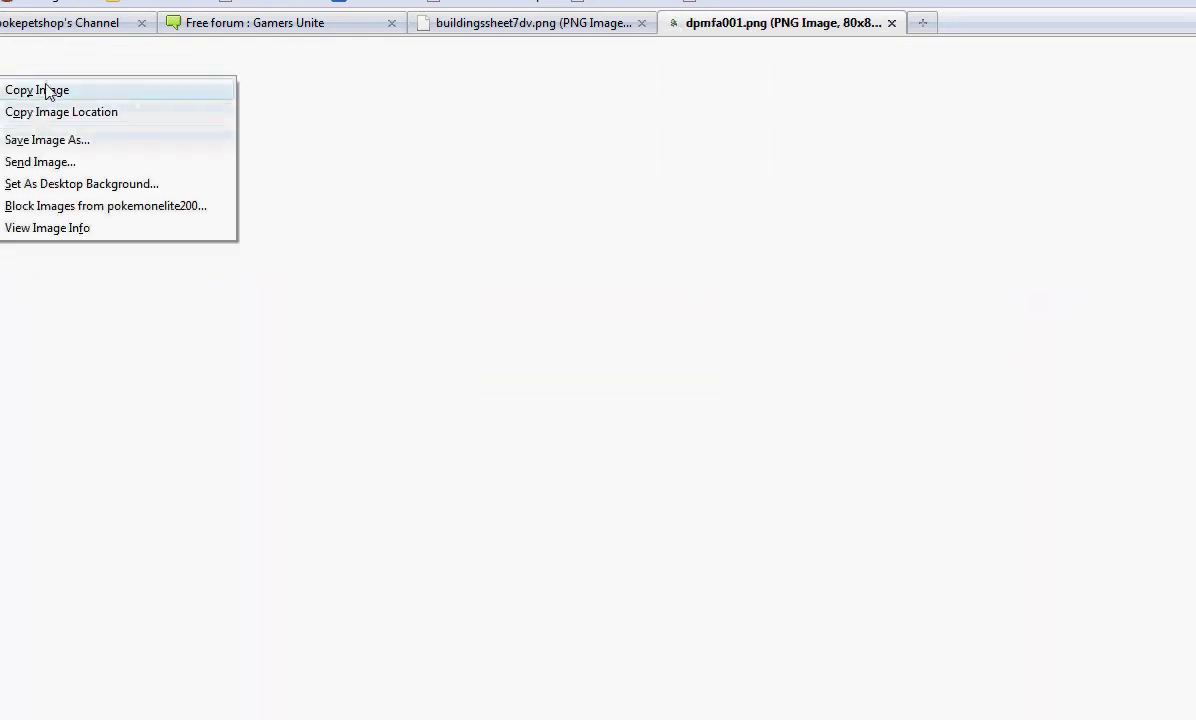
left_click(43, 90)
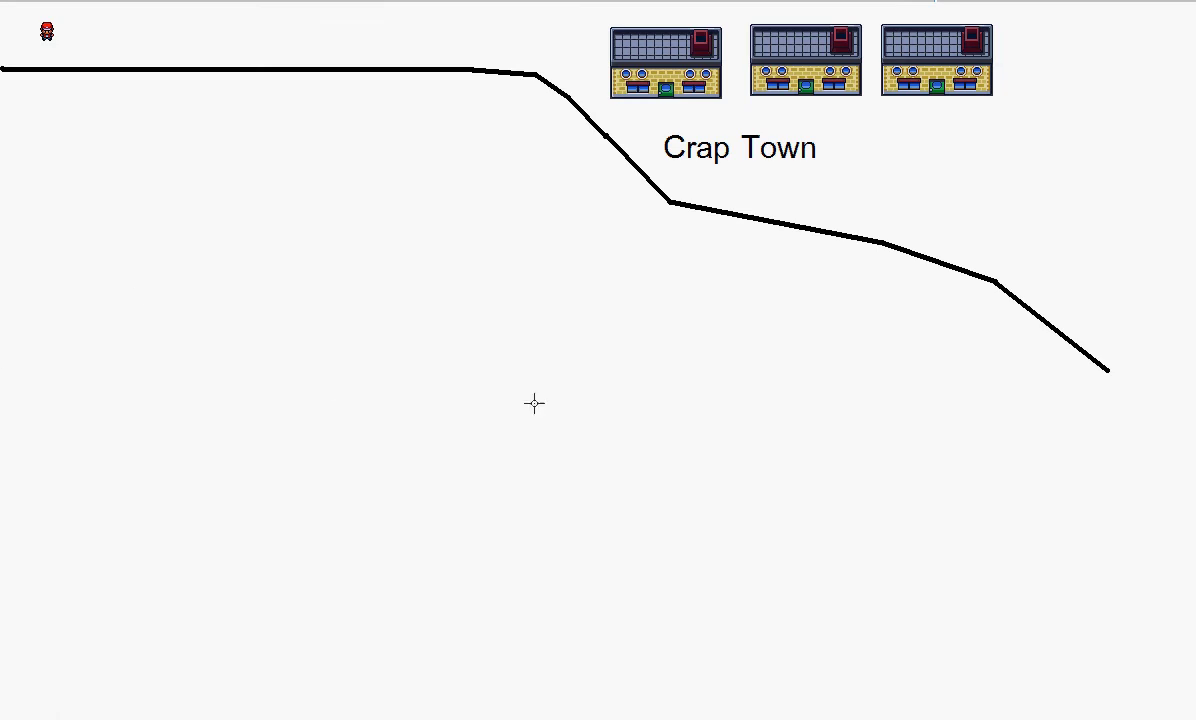
Step: In Paint, place the copied Bulbasaur sprite below the third building and fill its black background with white
key("ctrl+v")
left_click_drag(20, 40, 953, 193)
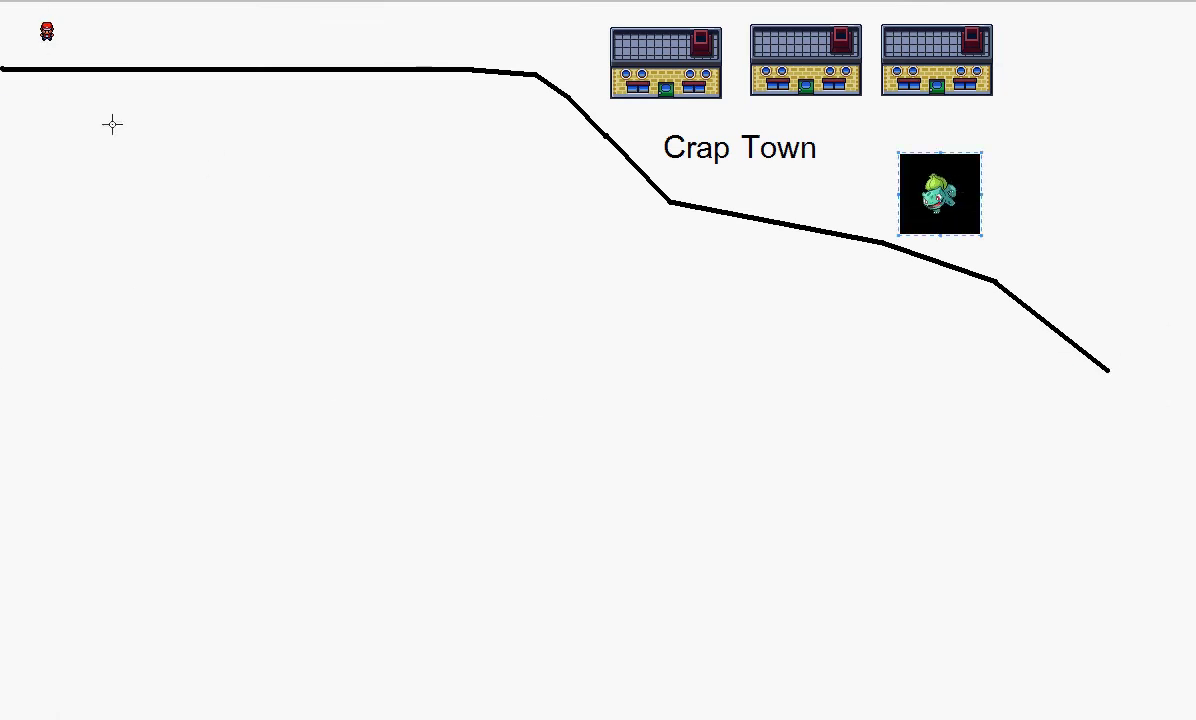
left_click(915, 145)
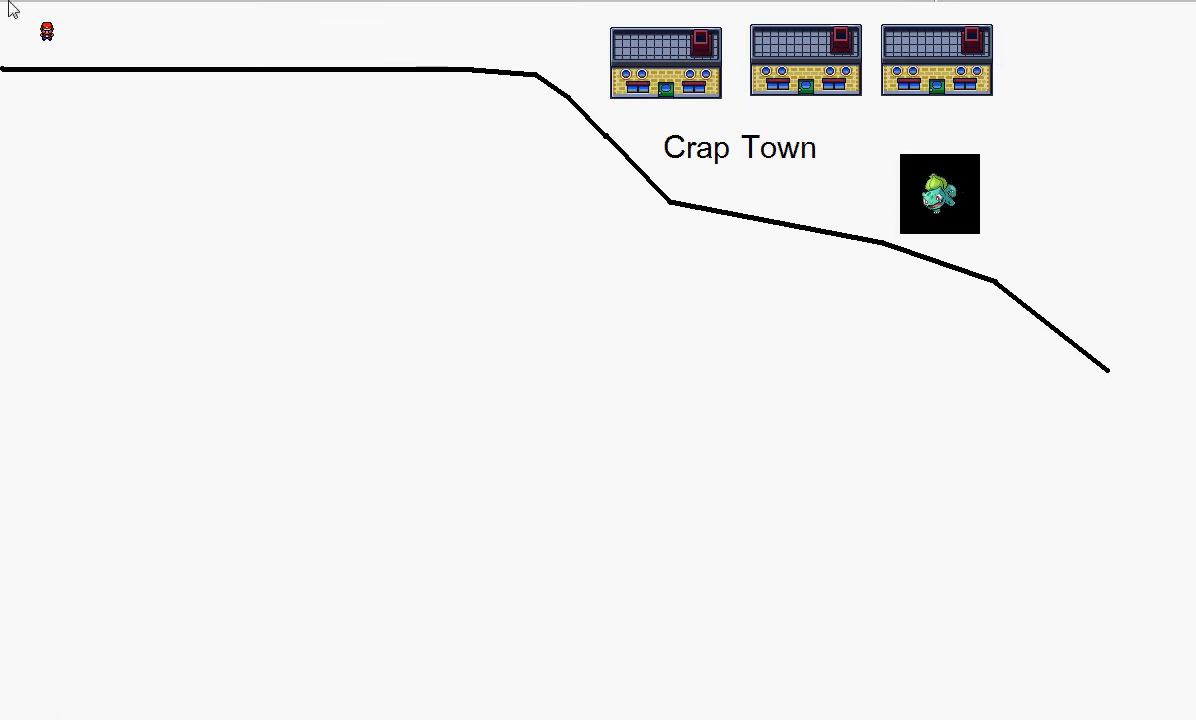
left_click(955, 164)
Step: Switch to Firefox, return to the Diamond/Pearl sprite list and open the sprite for 101 Electrode
key("alt+Tab")
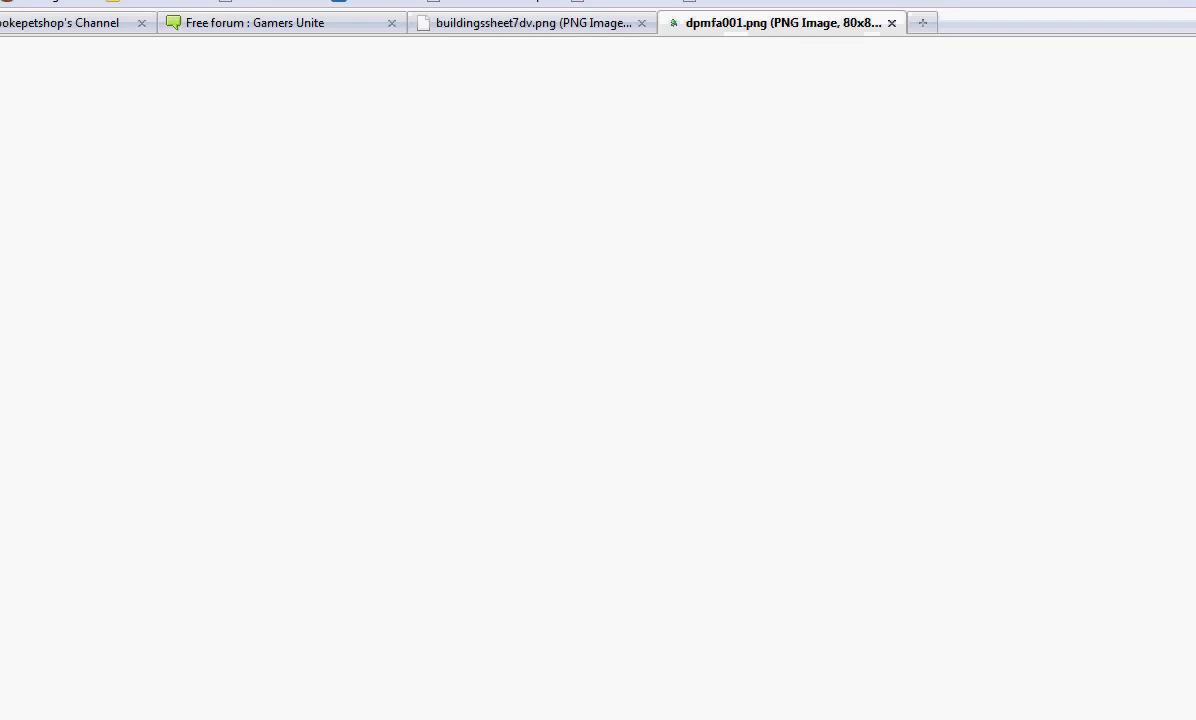
key("alt+Left")
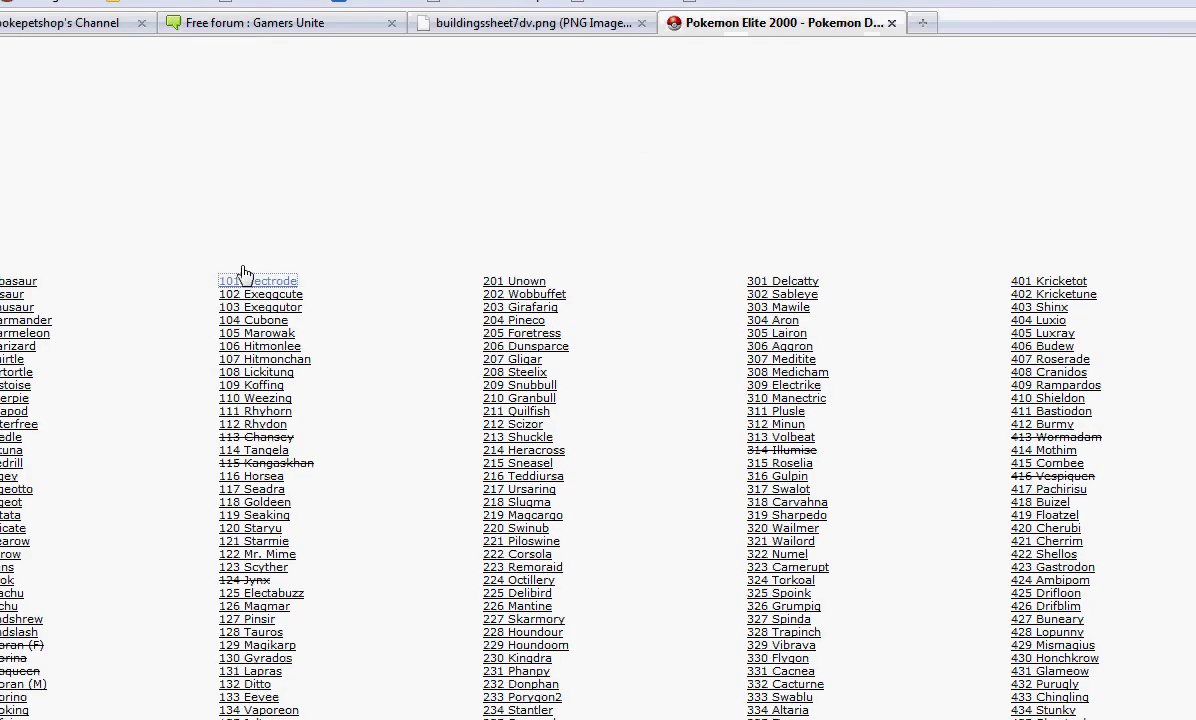
left_click(243, 273)
right_click(2, 80)
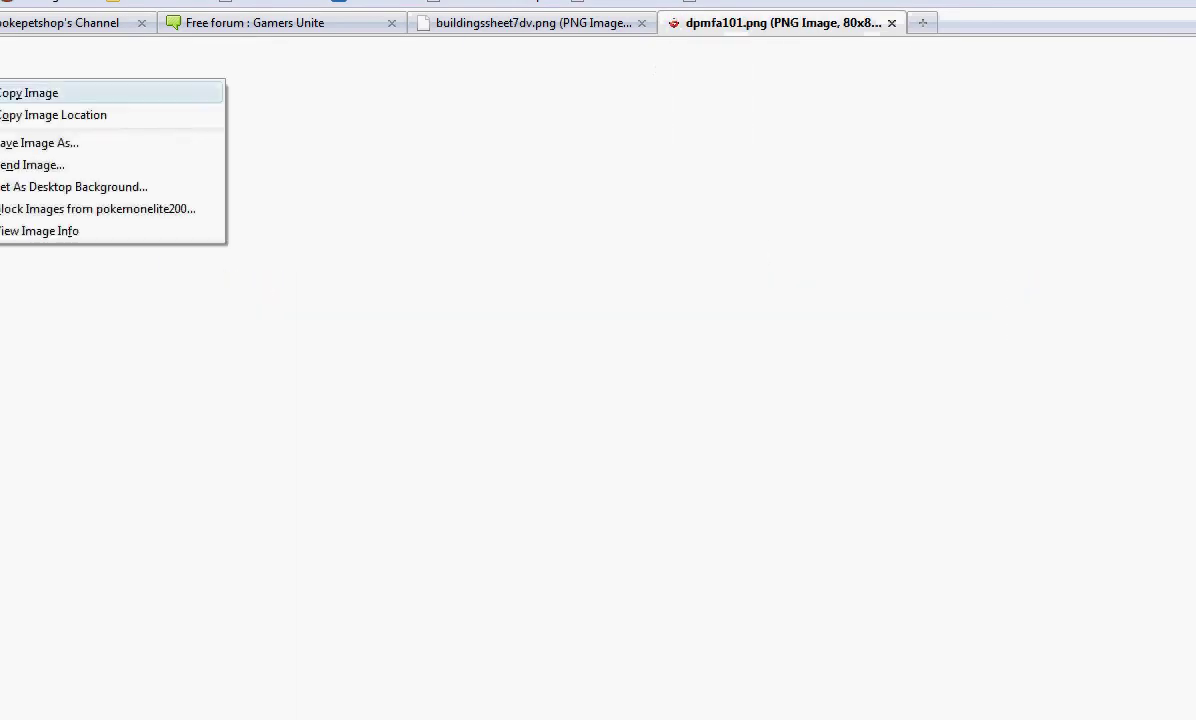
left_click(20, 93)
key("alt+Tab")
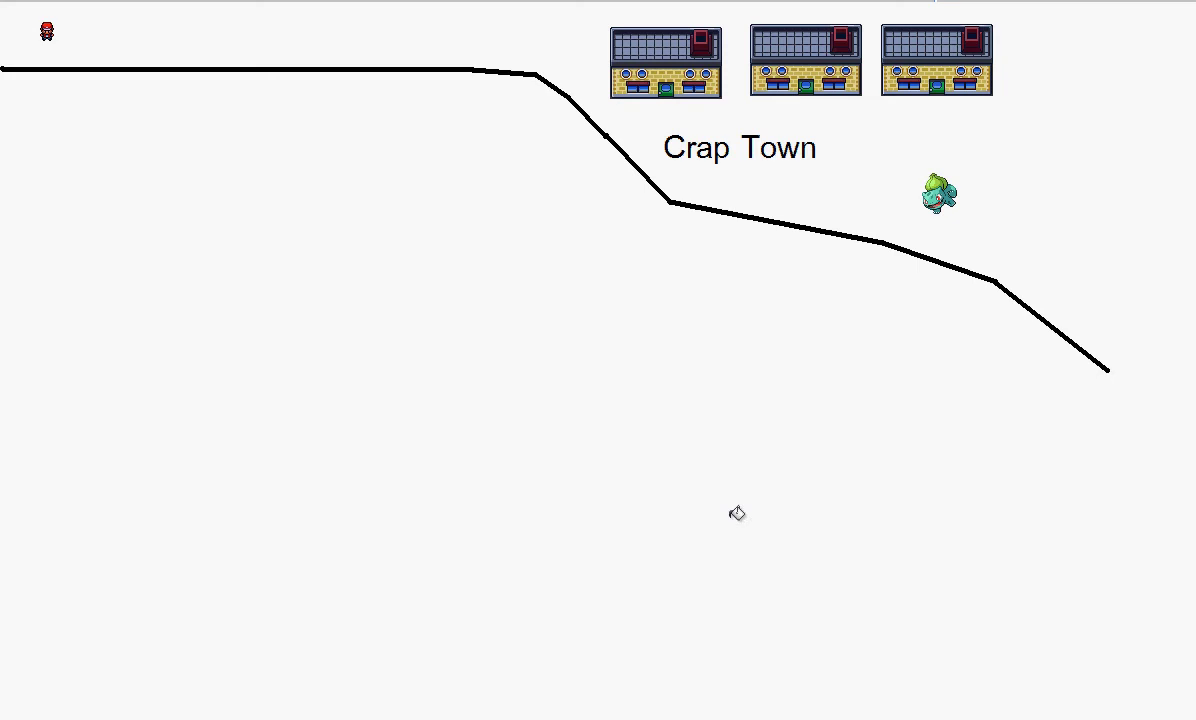
key("ctrl+v")
left_click_drag(21, 43, 1047, 203)
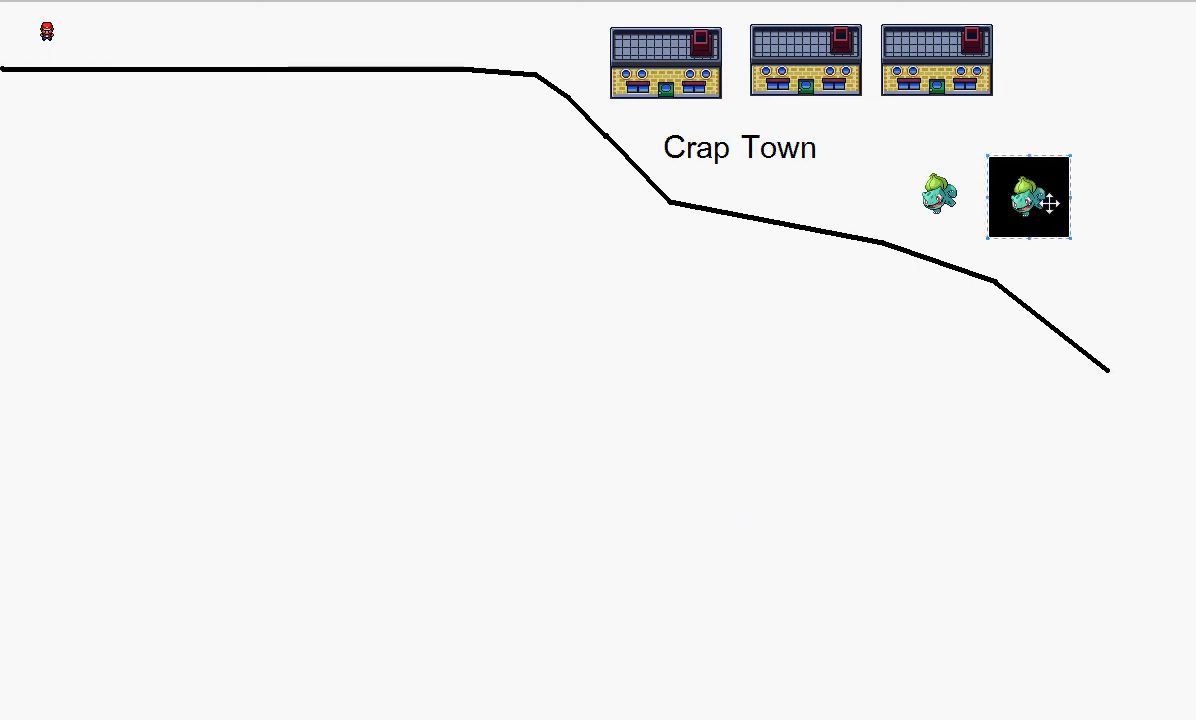
key("Delete")
key("alt+Tab")
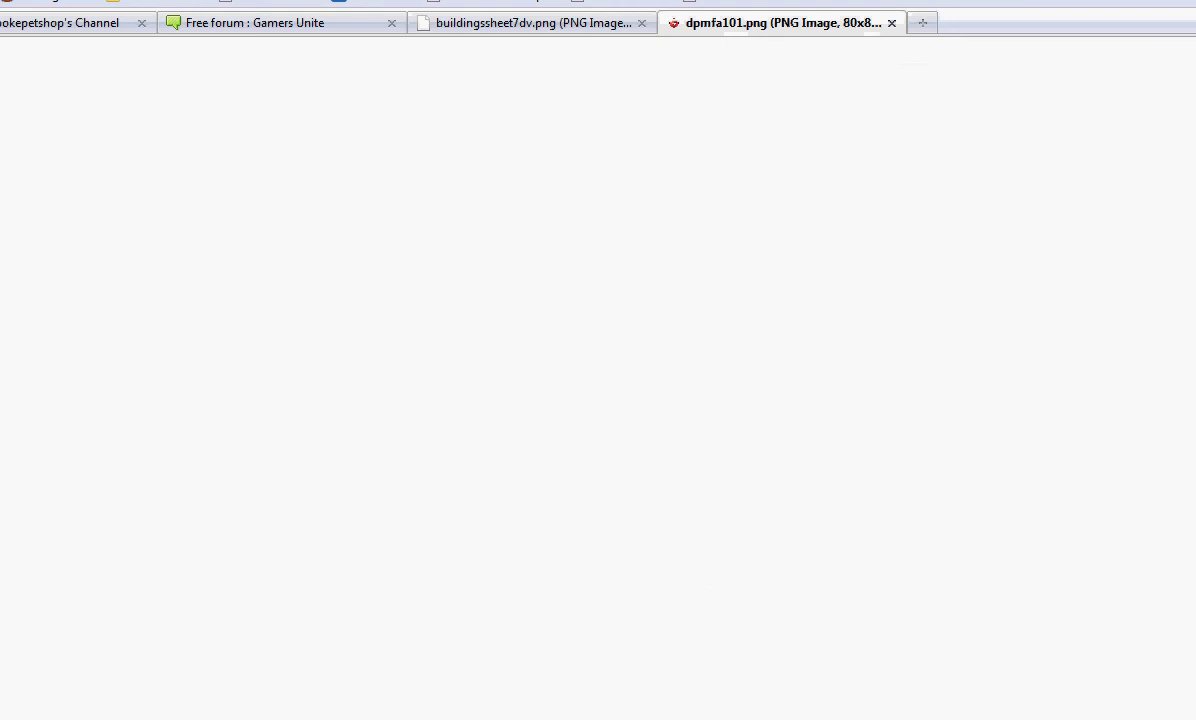
Step: Copy the Electrode image into the Paint map to the right of Bulbasaur and fill its black background with white
right_click(3, 72)
left_click(96, 91)
key("alt+Tab")
key("ctrl+v")
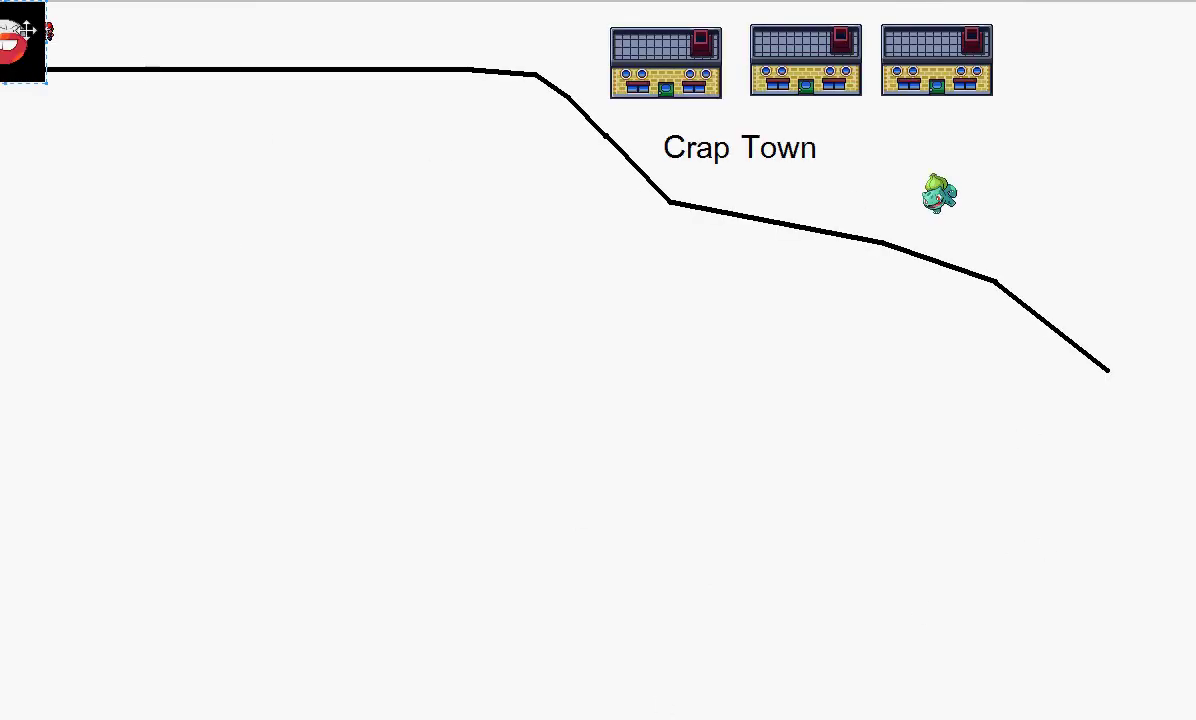
left_click_drag(22, 28, 1037, 188)
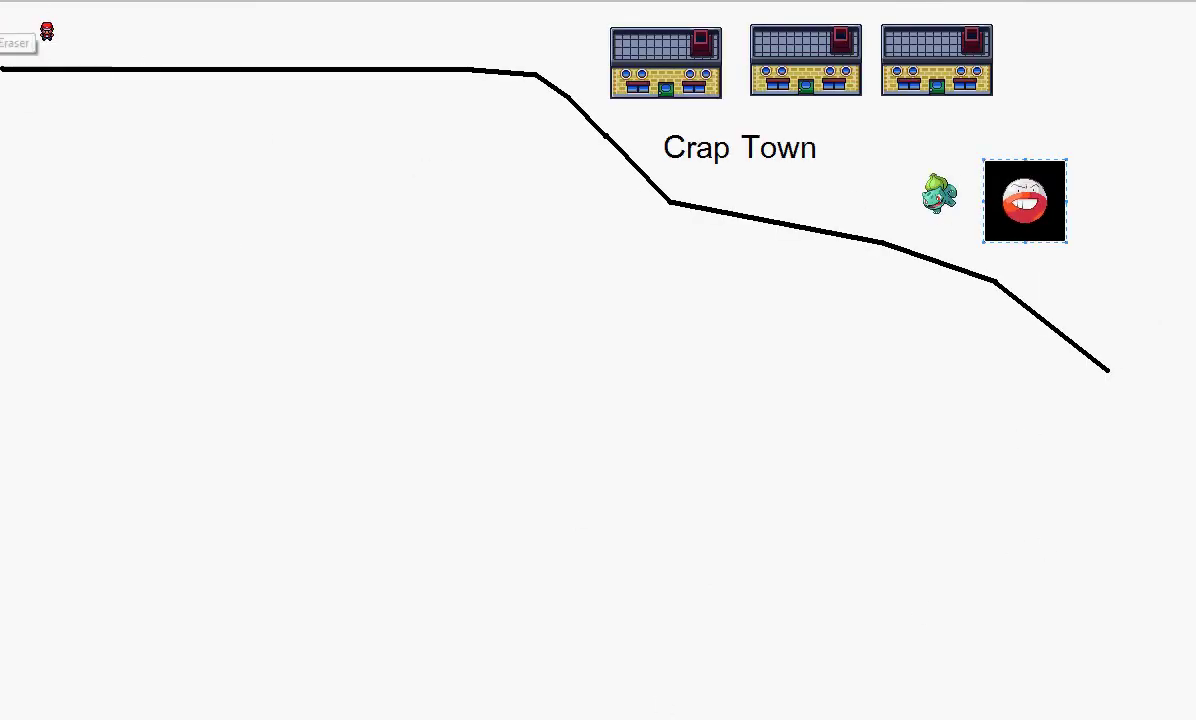
right_click(1003, 172)
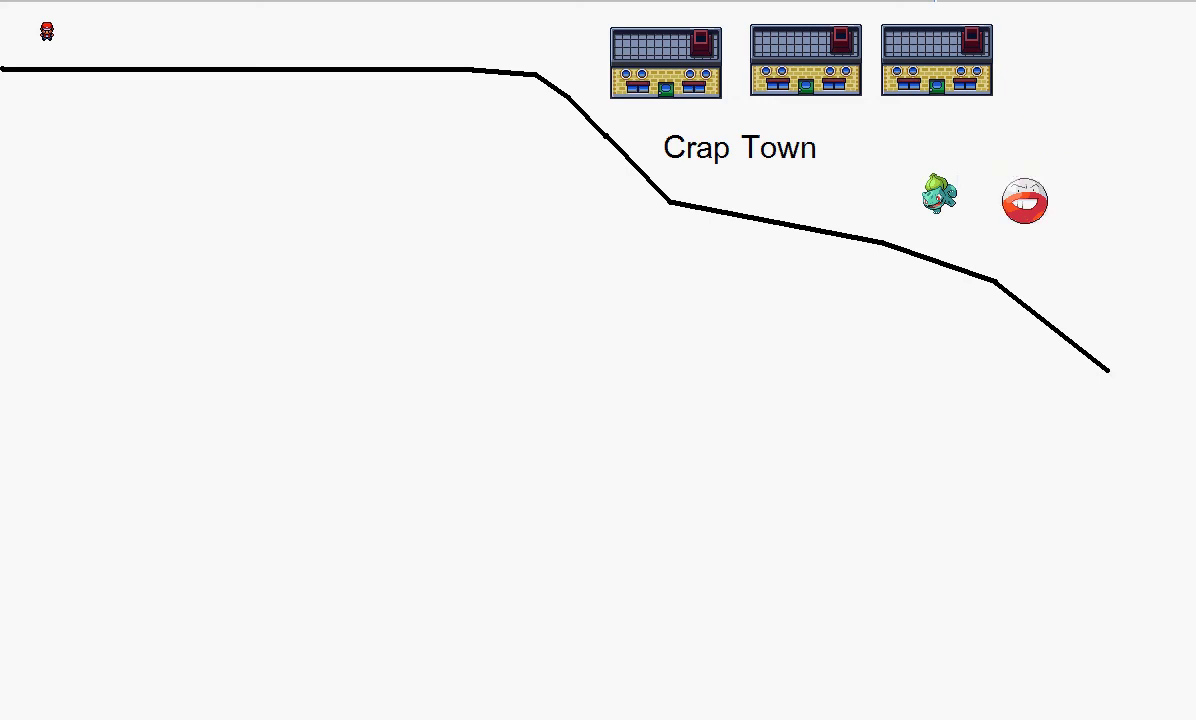